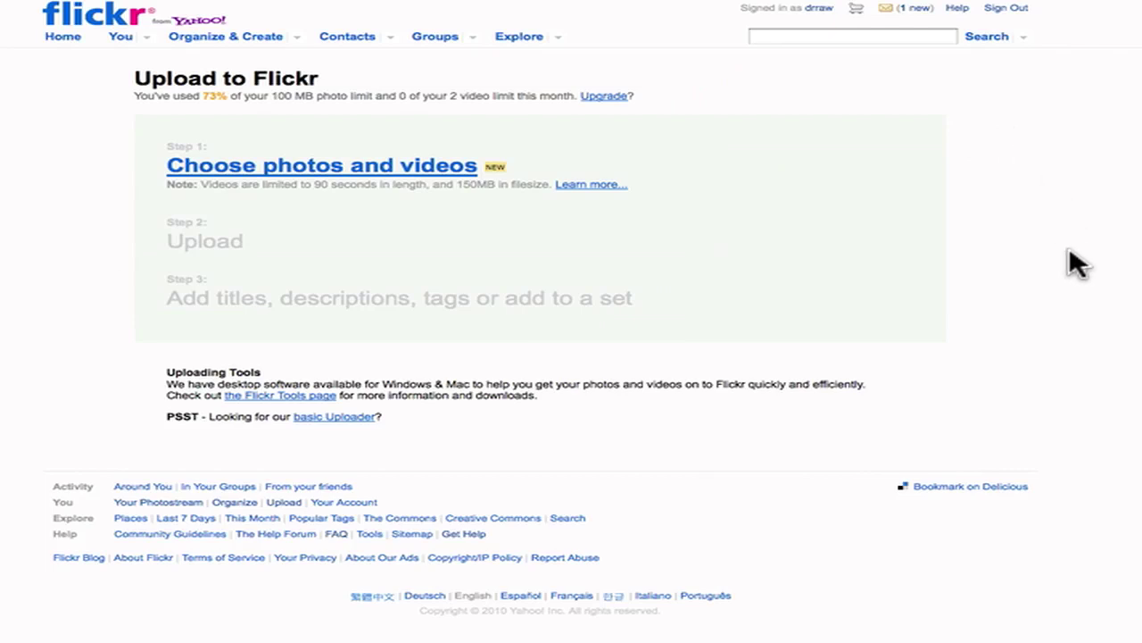
- Open Flickr's Organize & Create photo organizer
{"action": "triple_click", "coordinate": [399, 170]}
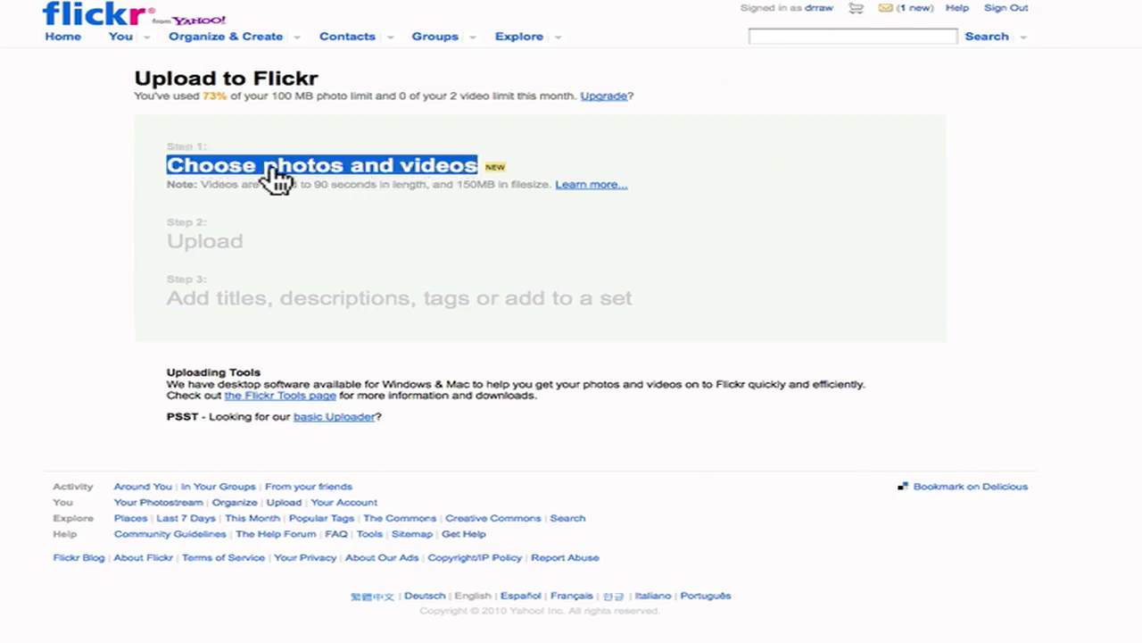
{"action": "left_click", "coordinate": [209, 50]}
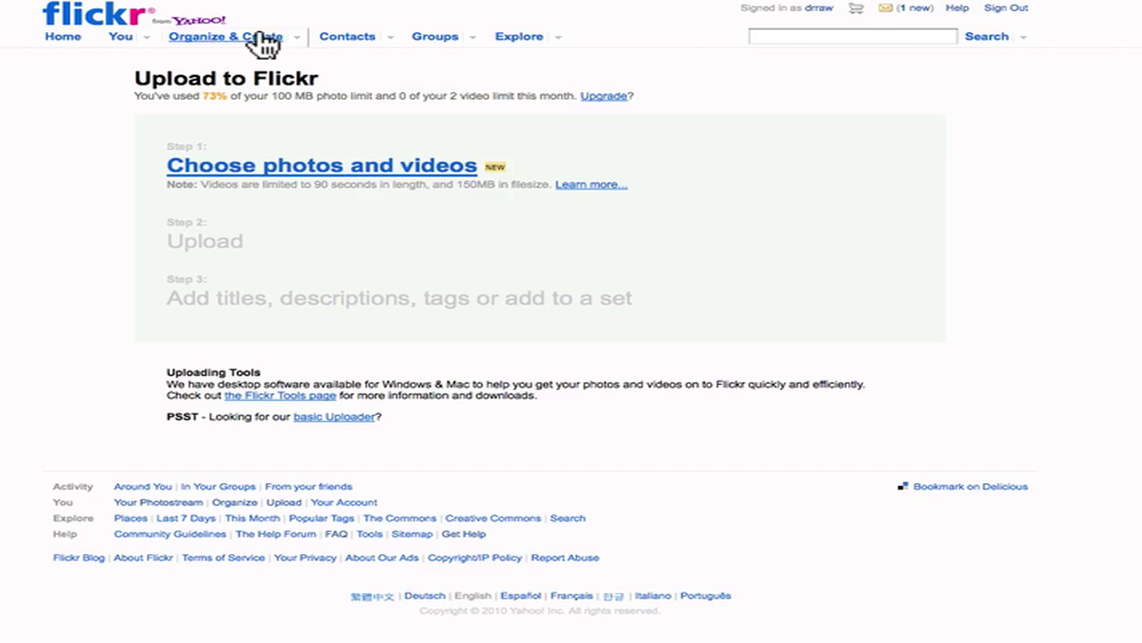
{"action": "left_click", "coordinate": [205, 40]}
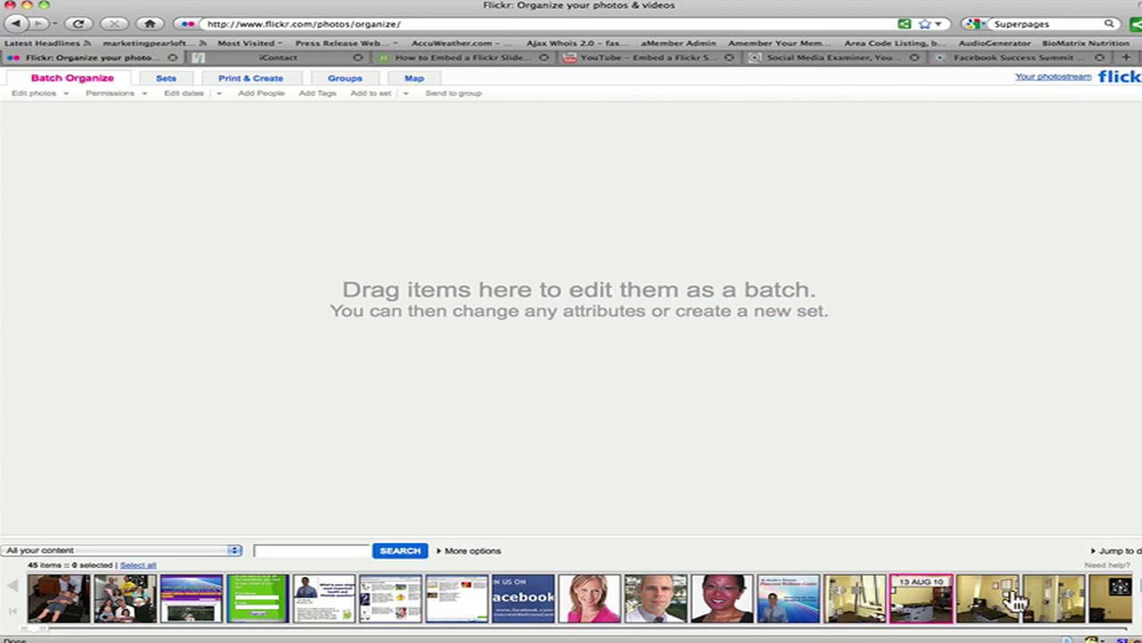
- Page through the photo strip and add the portrait and office photos to Batch Organize
{"action": "left_click", "coordinate": [1139, 587]}
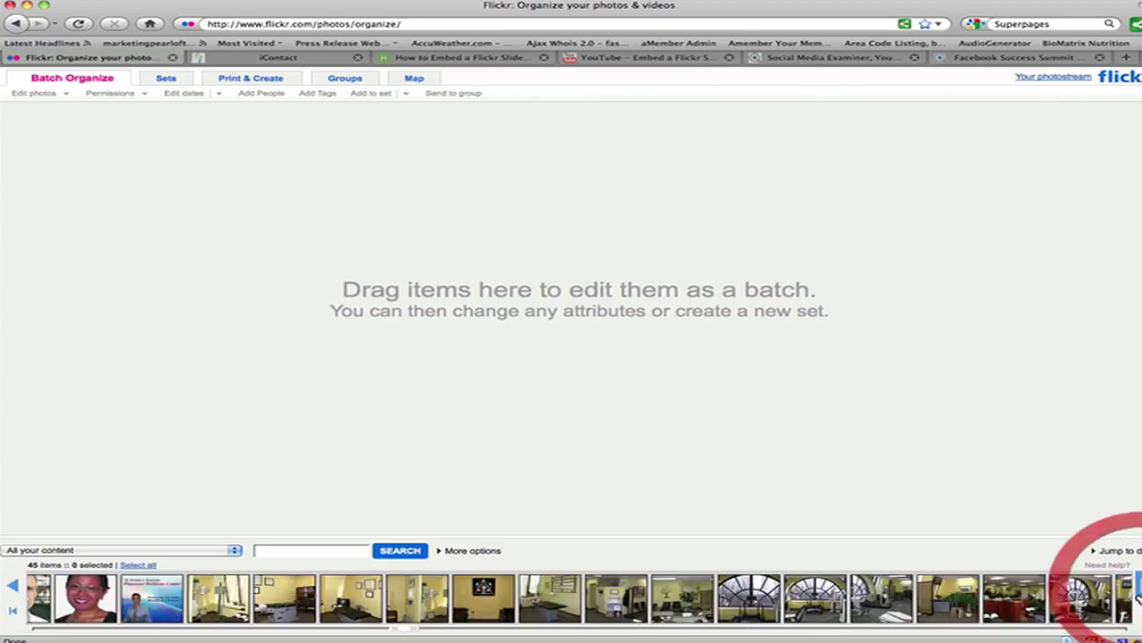
{"action": "left_click", "coordinate": [1139, 586]}
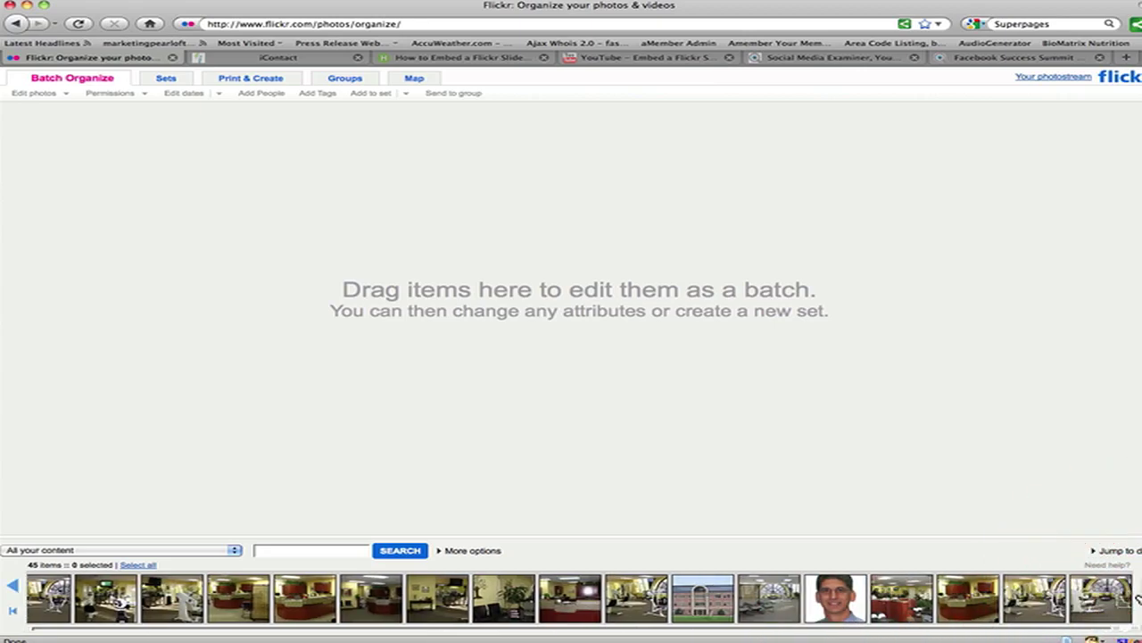
{"action": "left_click_drag", "start_coordinate": [854, 617], "coordinate": [578, 346]}
{"action": "left_click_drag", "start_coordinate": [235, 596], "coordinate": [403, 187]}
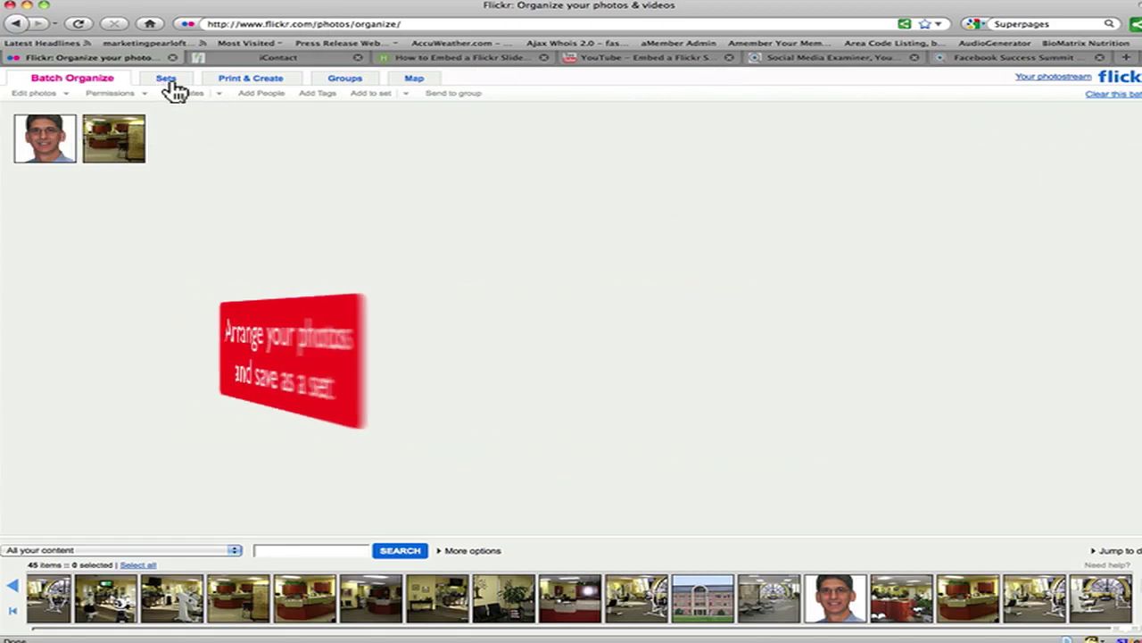
- Under Sets, choose the Pinecrest set and open its set page with all 45 photos
{"action": "left_click", "coordinate": [167, 82]}
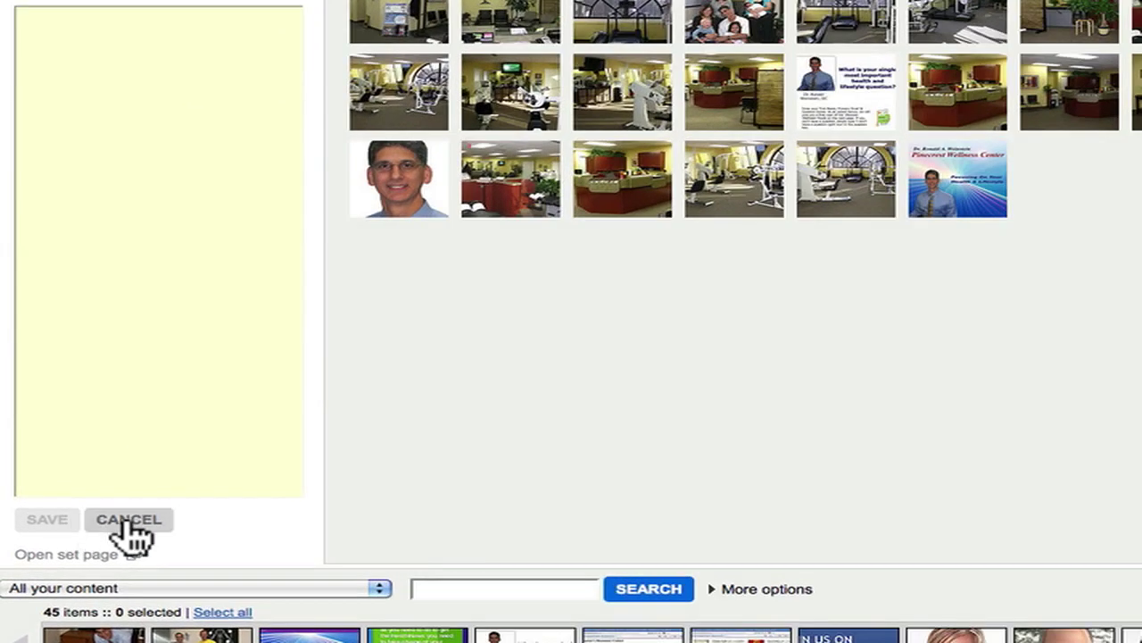
{"action": "left_click", "coordinate": [61, 555]}
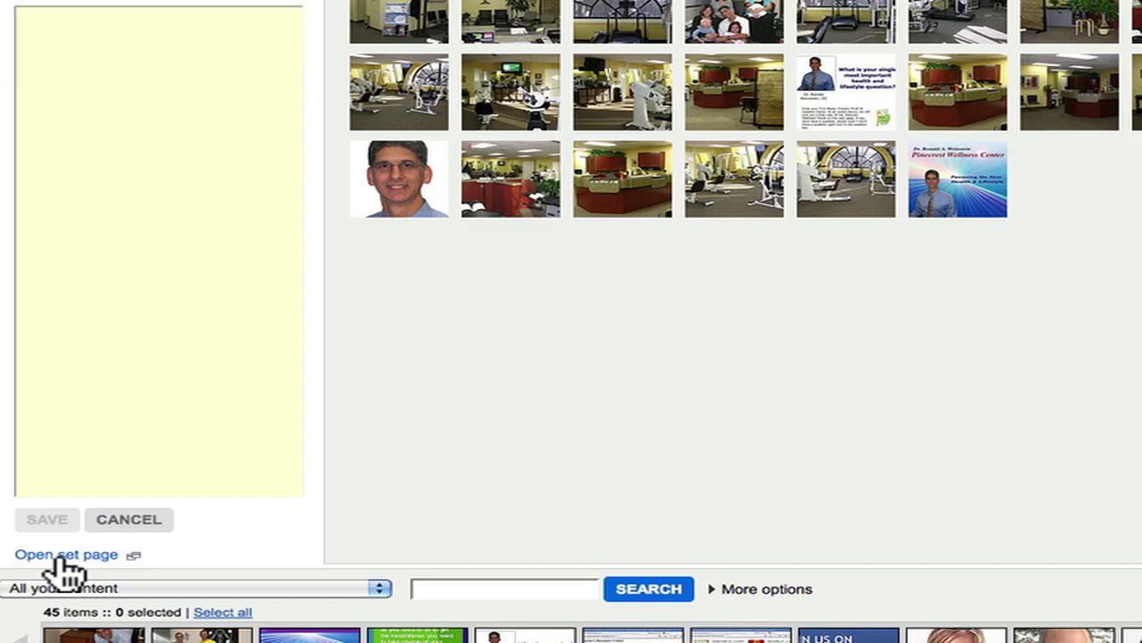
{"action": "left_click", "coordinate": [63, 557]}
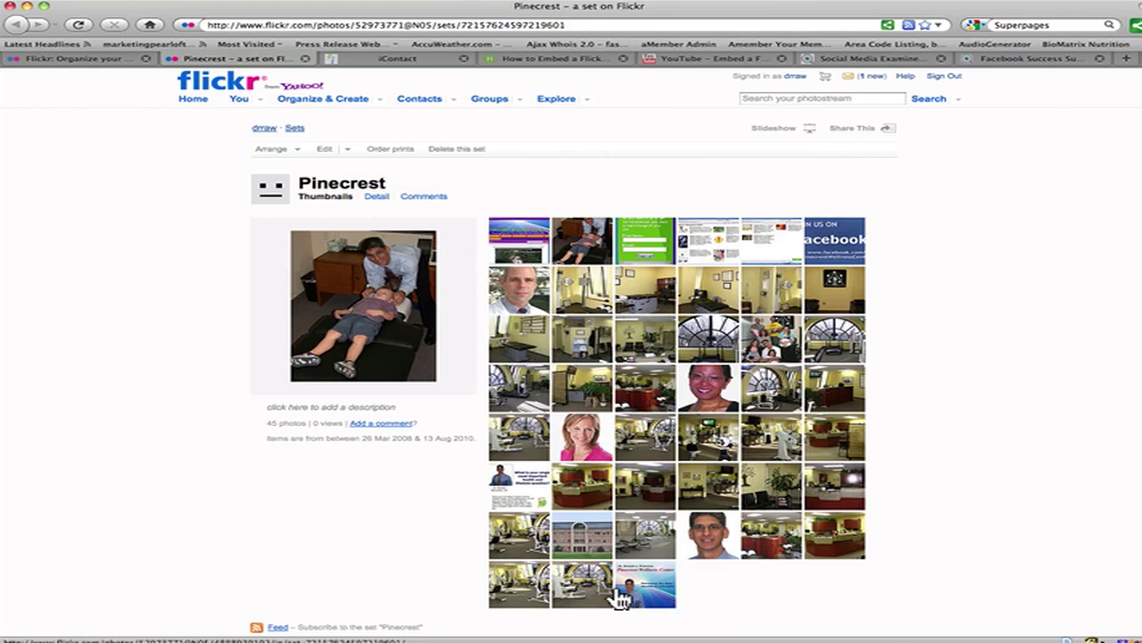
- Play the Pinecrest slideshow and copy its embed HTML from the Share options
{"action": "left_click", "coordinate": [773, 130]}
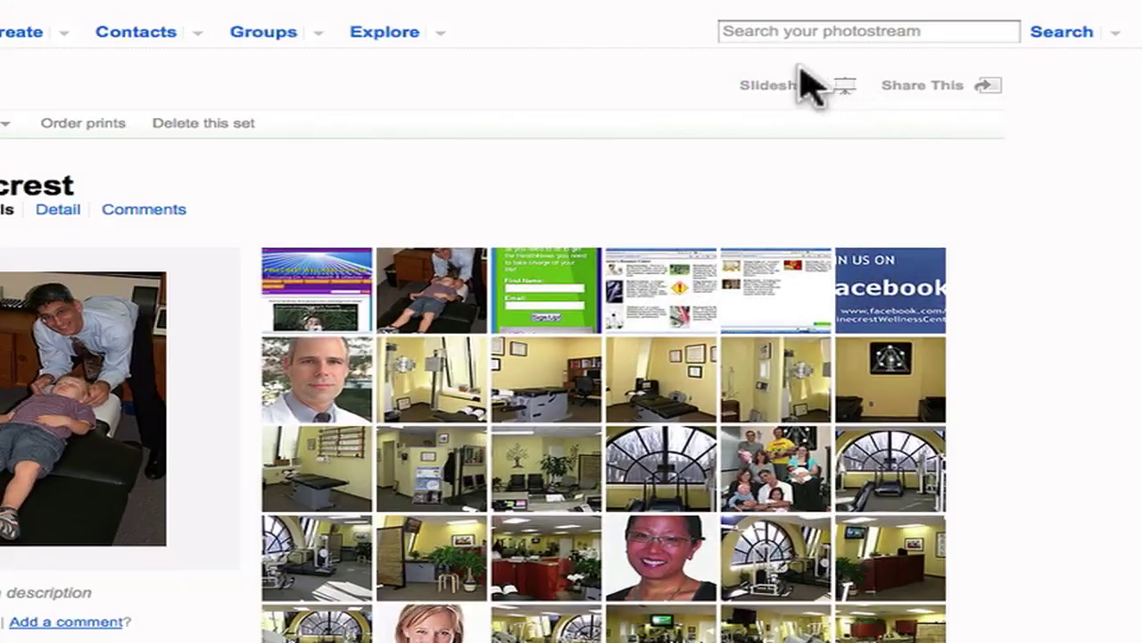
{"action": "left_click", "coordinate": [766, 89]}
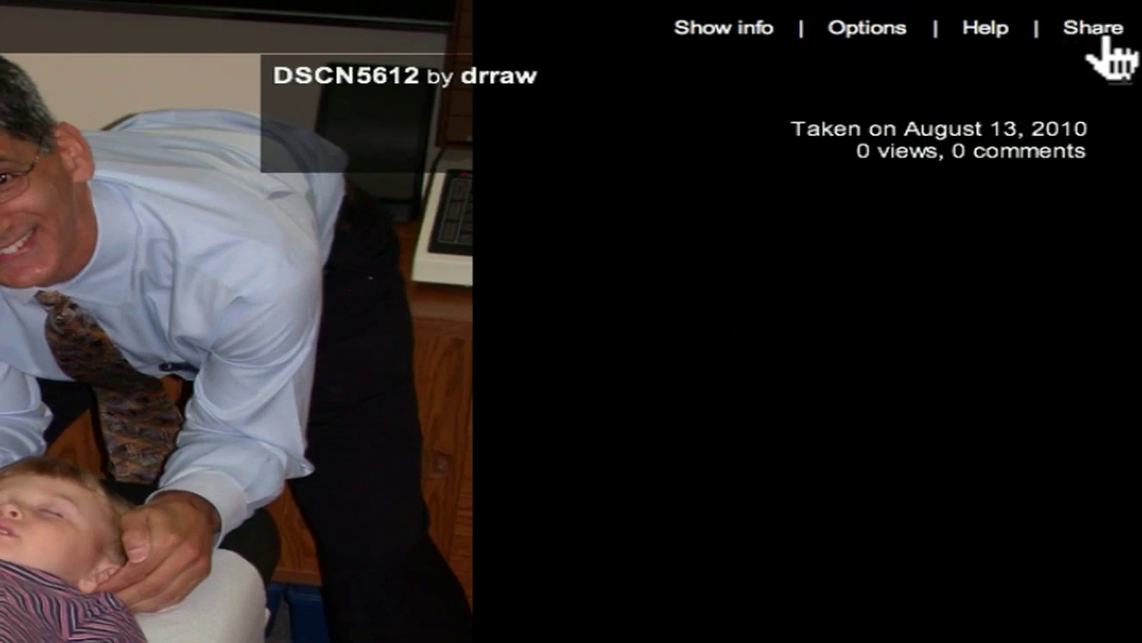
{"action": "left_click", "coordinate": [1100, 40]}
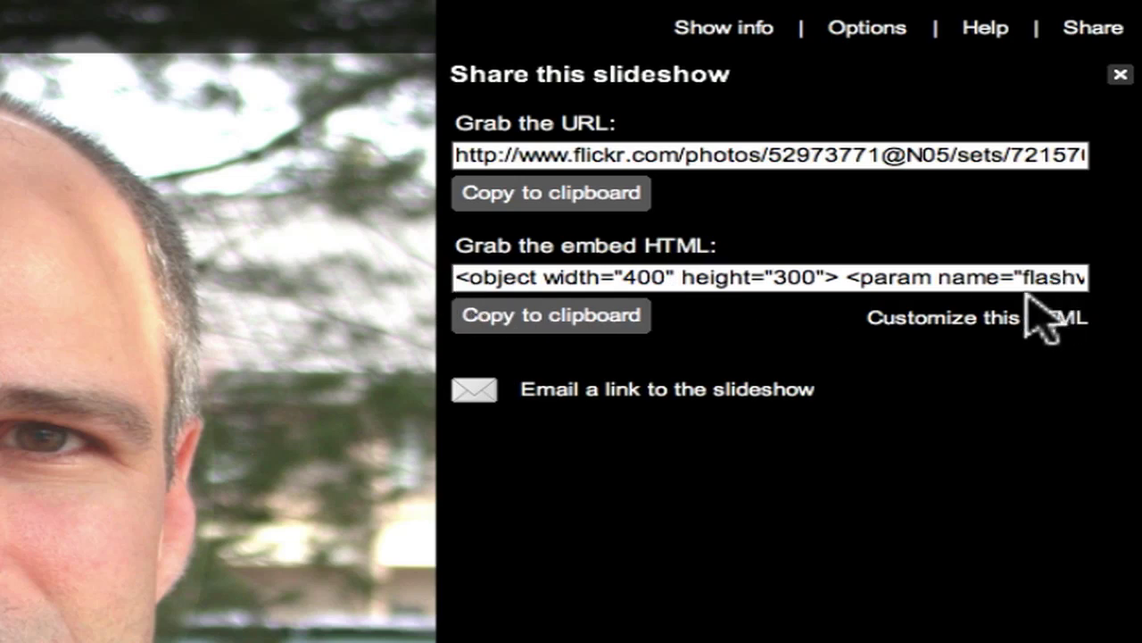
{"action": "left_click", "coordinate": [538, 278]}
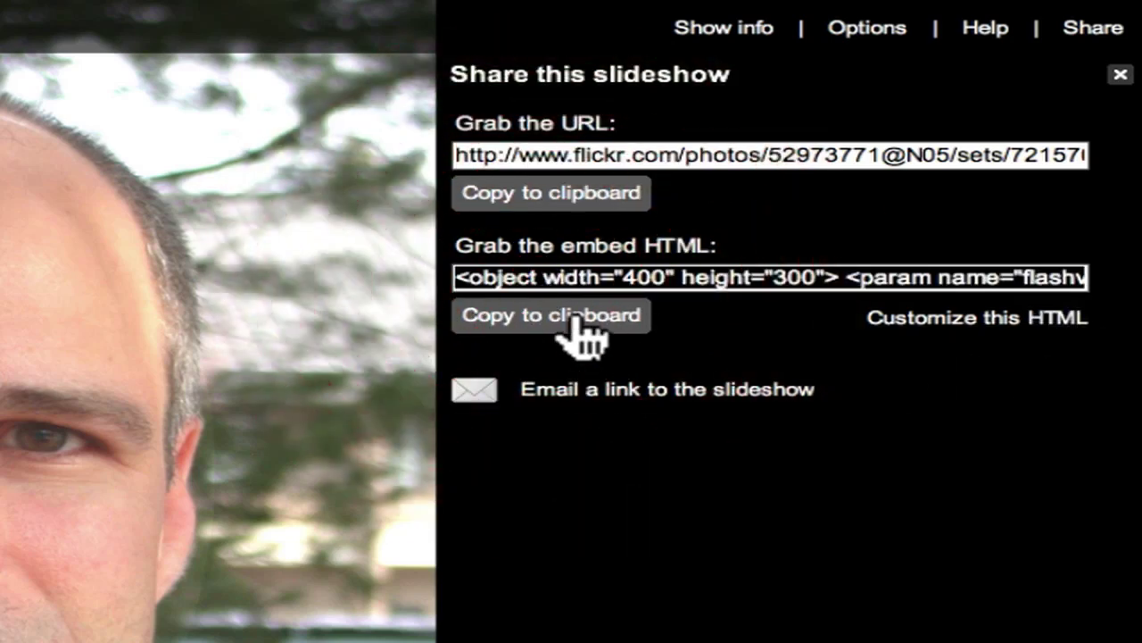
{"action": "left_click", "coordinate": [576, 326]}
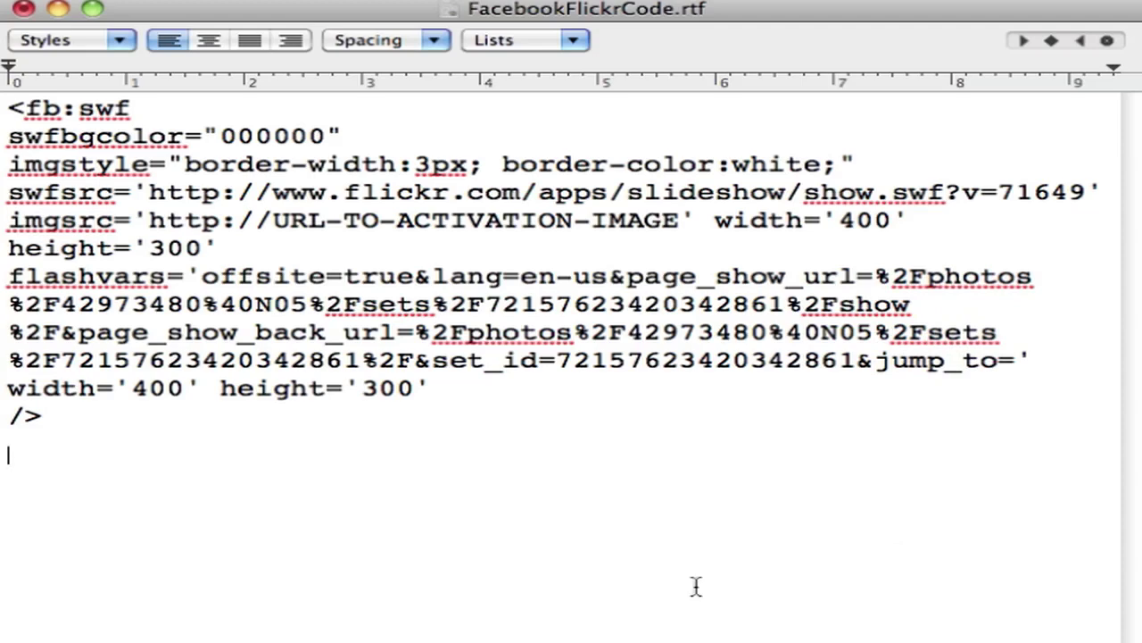
- Paste the Flickr slideshow embed code below the fb:swf block in FacebookFlickrCode.rtf
{"action": "left_click_drag", "start_coordinate": [3, 108], "coordinate": [98, 415]}
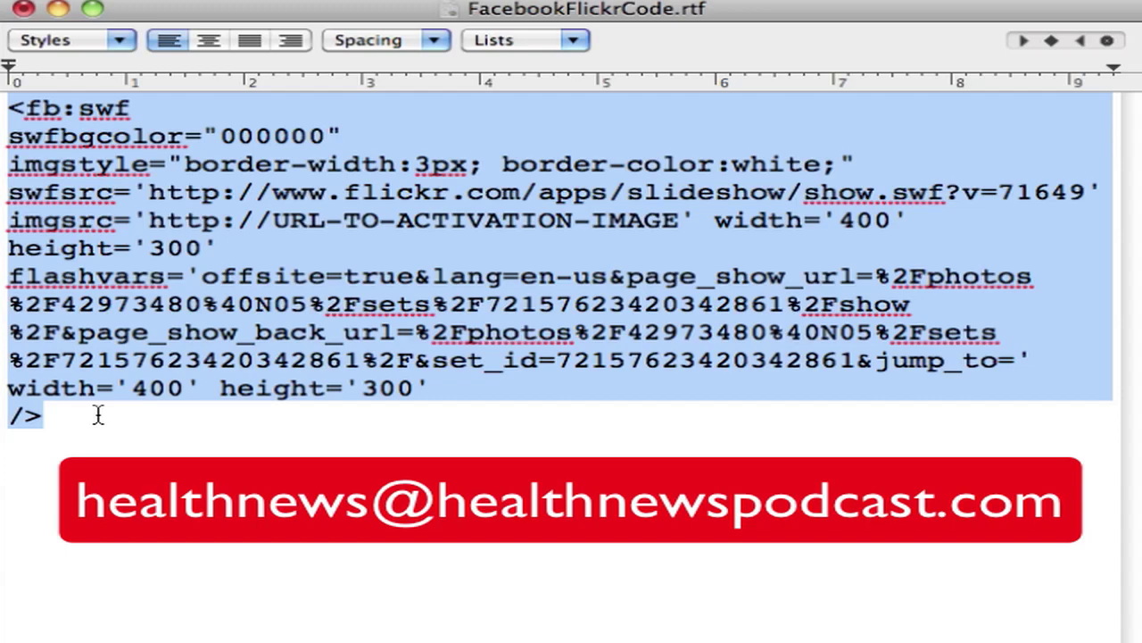
{"action": "left_click", "coordinate": [89, 486]}
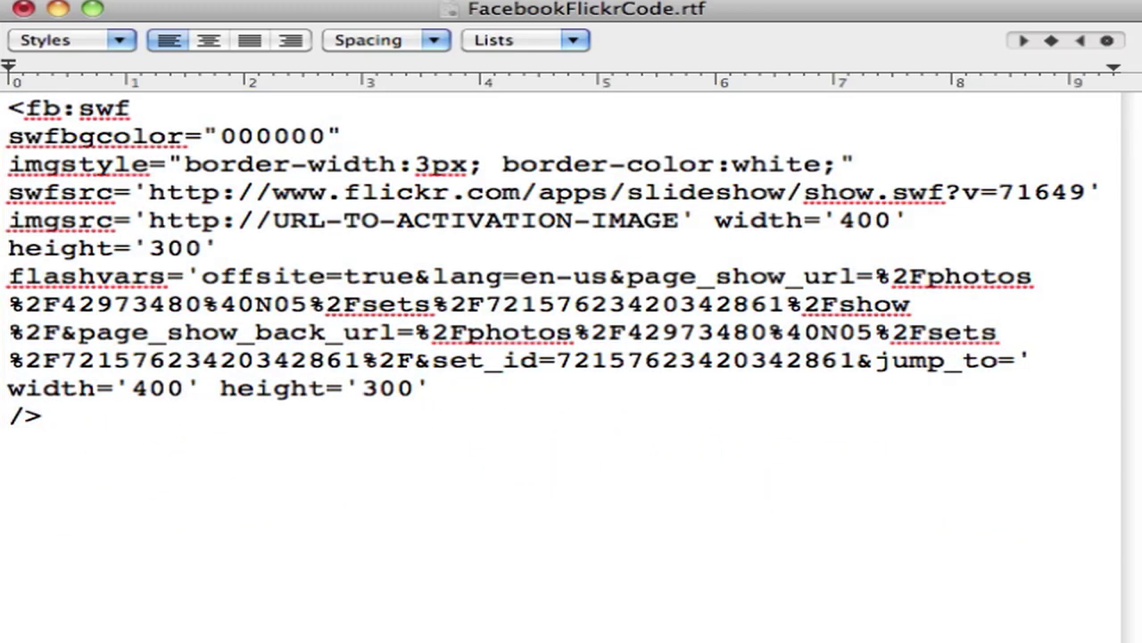
{"action": "key", "text": "super+v"}
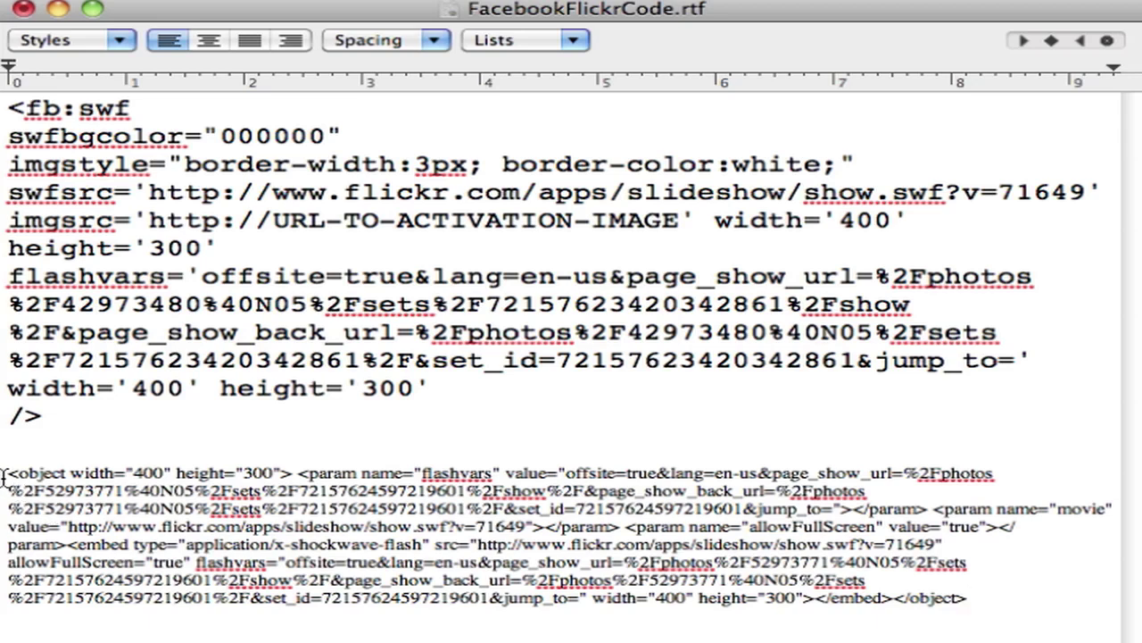
{"action": "left_click_drag", "start_coordinate": [5, 478], "coordinate": [1043, 600]}
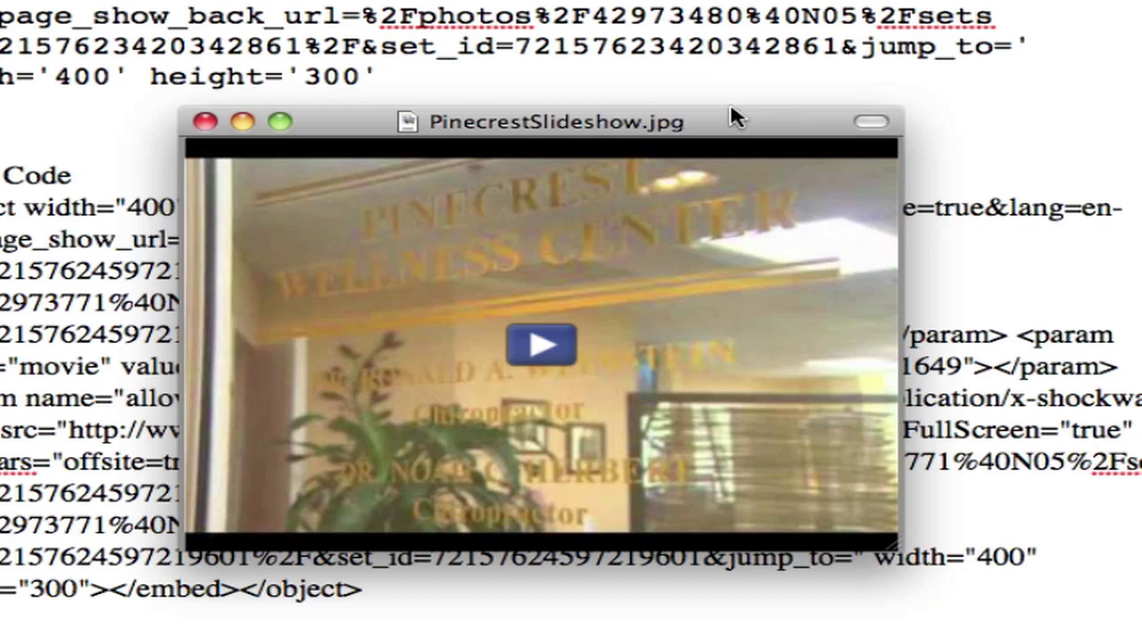
- Move the PinecrestSlideshow.jpg Preview window slightly aside
{"action": "left_click_drag", "start_coordinate": [731, 122], "coordinate": [707, 117]}
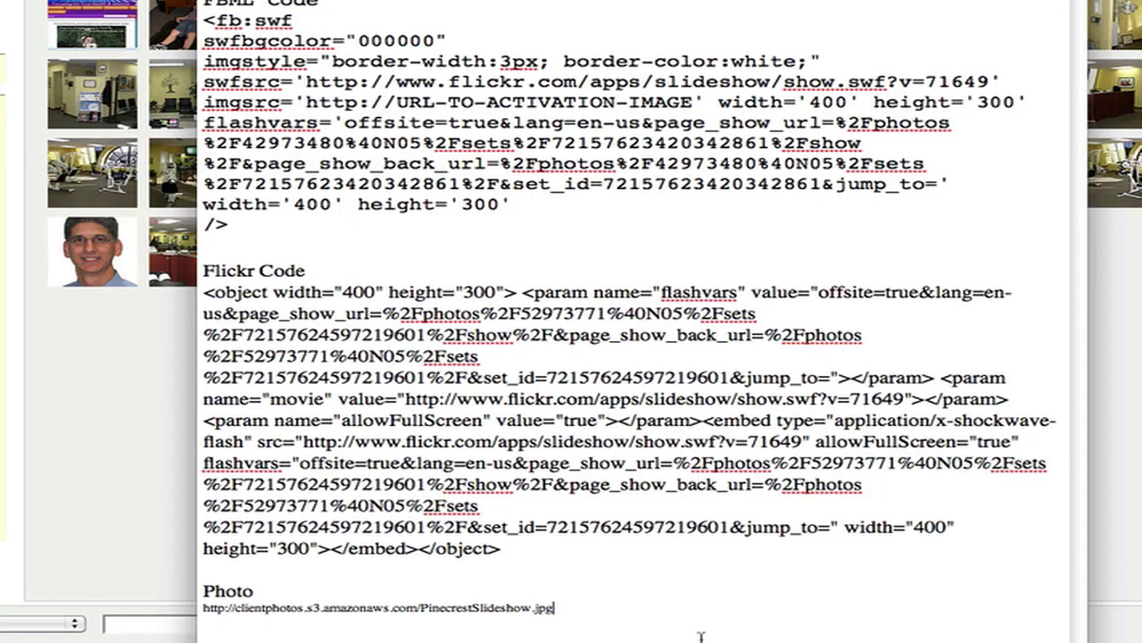
- Swap URL-TO-ACTIVATION-IMAGE in the imgsrc line for the PinecrestSlideshow.jpg address
{"action": "left_click_drag", "start_coordinate": [575, 613], "coordinate": [204, 611]}
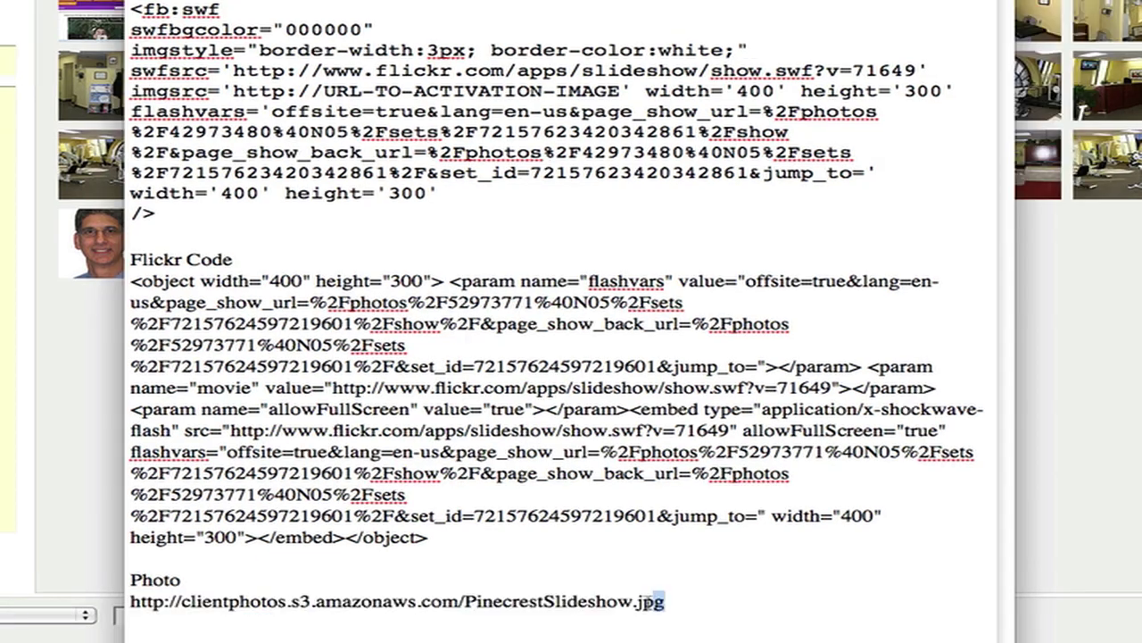
{"action": "left_click_drag", "start_coordinate": [739, 611], "coordinate": [265, 613]}
{"action": "left_click_drag", "start_coordinate": [192, 602], "coordinate": [123, 608]}
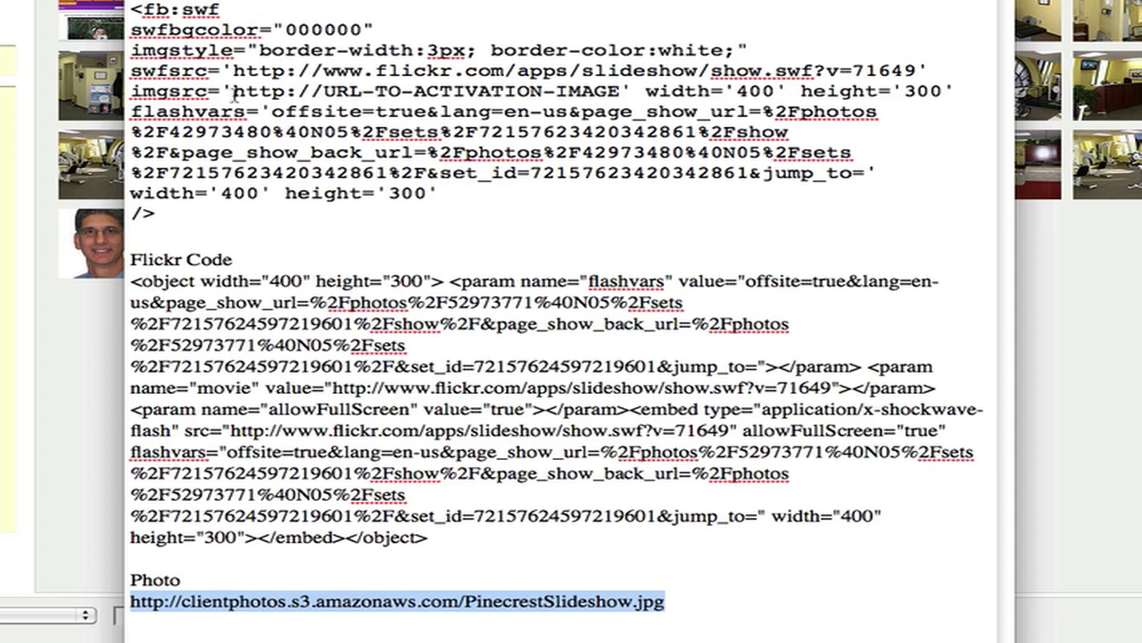
{"action": "left_click_drag", "start_coordinate": [233, 91], "coordinate": [622, 92]}
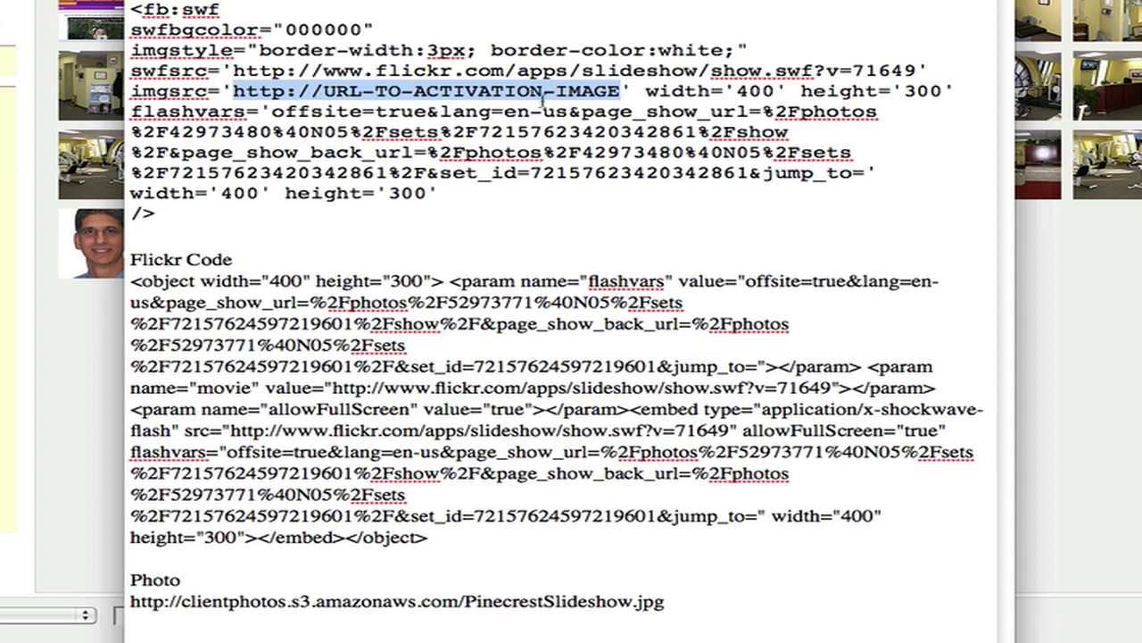
{"action": "left_click_drag", "start_coordinate": [132, 605], "coordinate": [663, 610]}
{"action": "key", "text": "ctrl+c"}
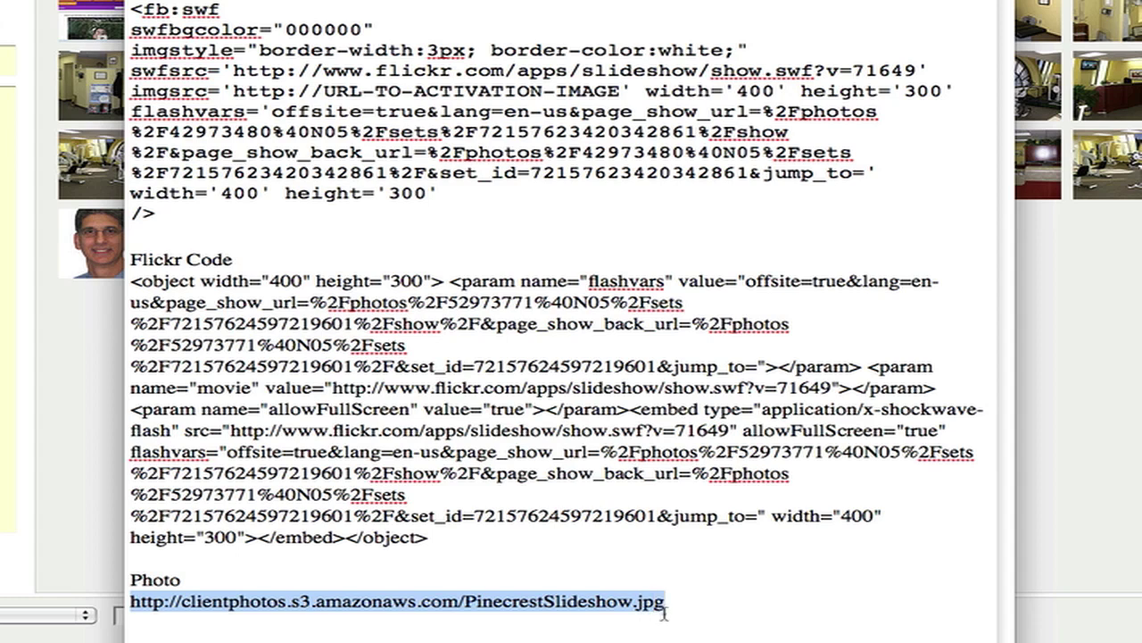
{"action": "right_click", "coordinate": [593, 607]}
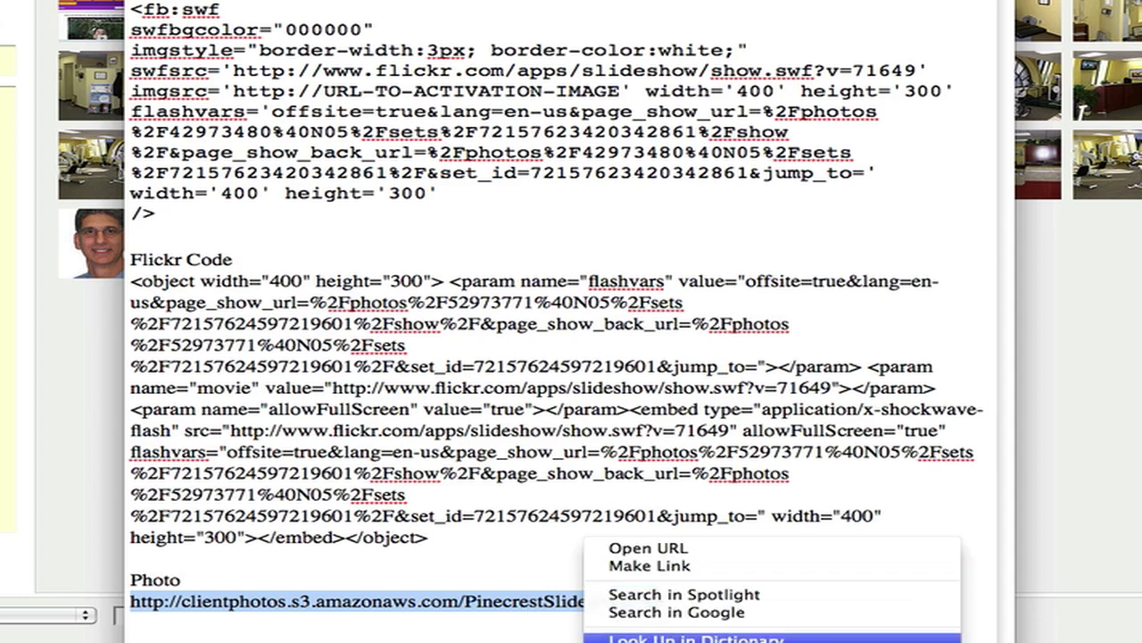
{"action": "key", "text": "Escape"}
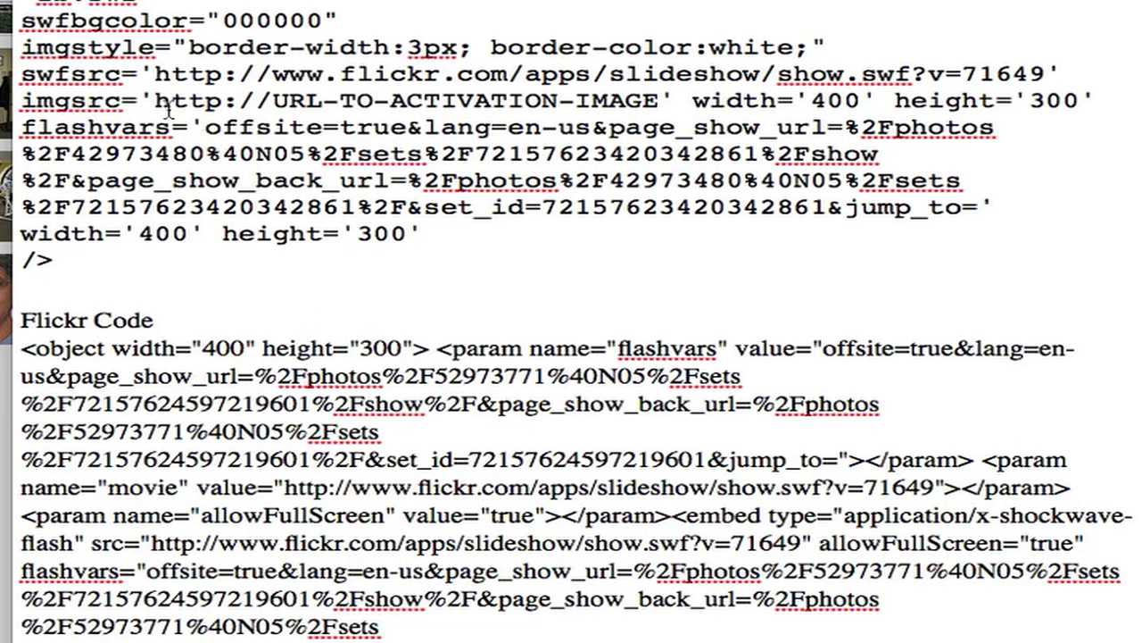
{"action": "left_click_drag", "start_coordinate": [154, 100], "coordinate": [660, 100]}
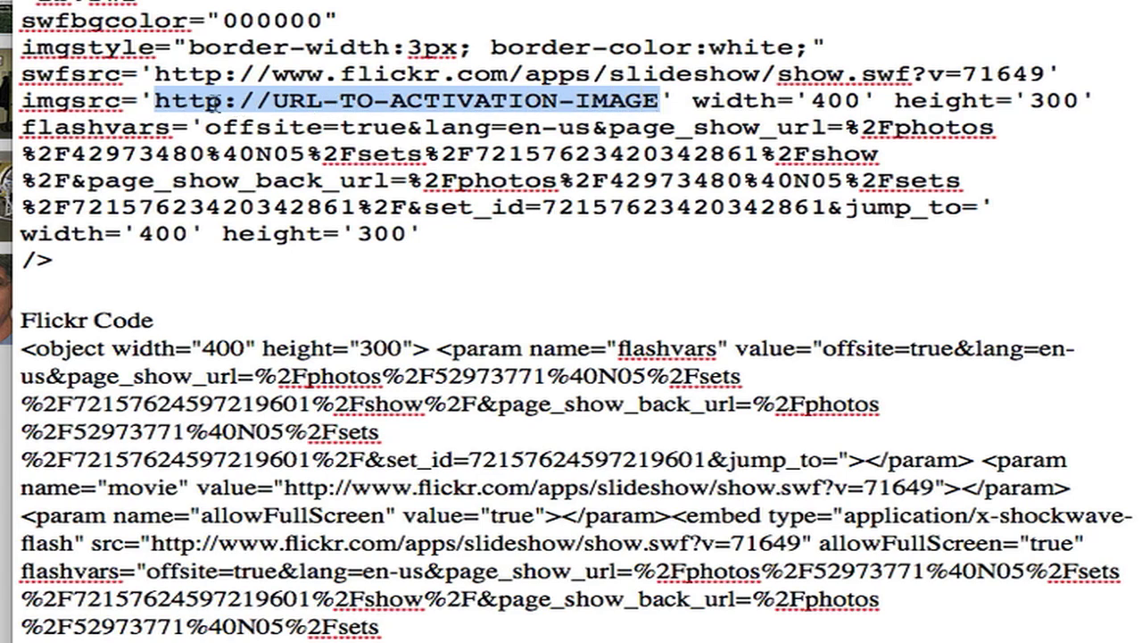
{"action": "key", "text": "ctrl+v"}
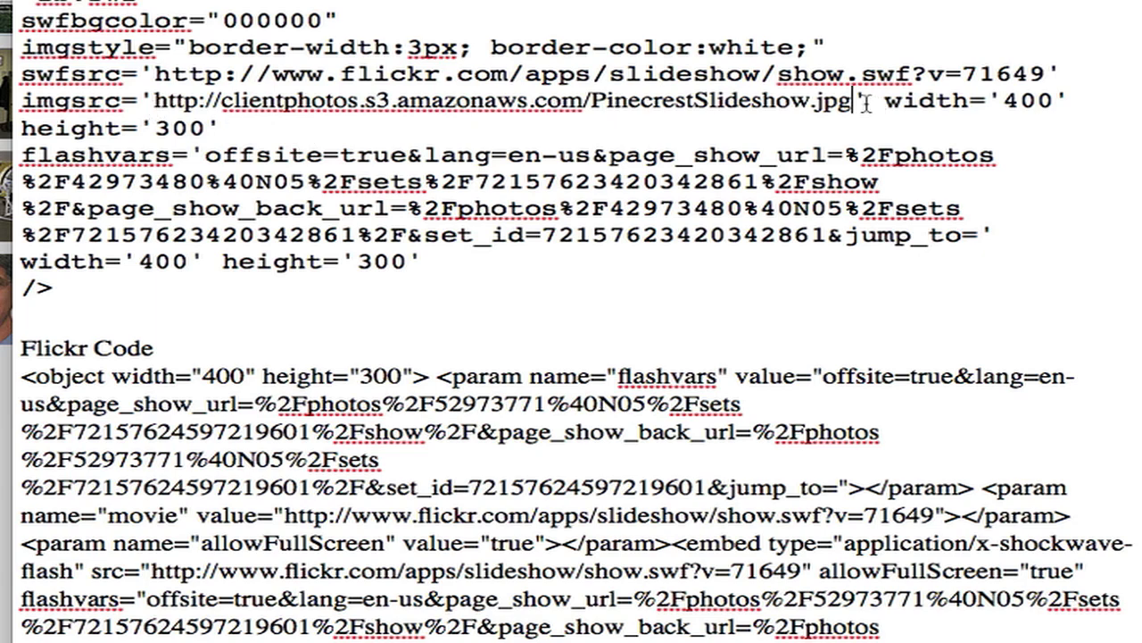
{"action": "left_click_drag", "start_coordinate": [153, 101], "coordinate": [850, 105]}
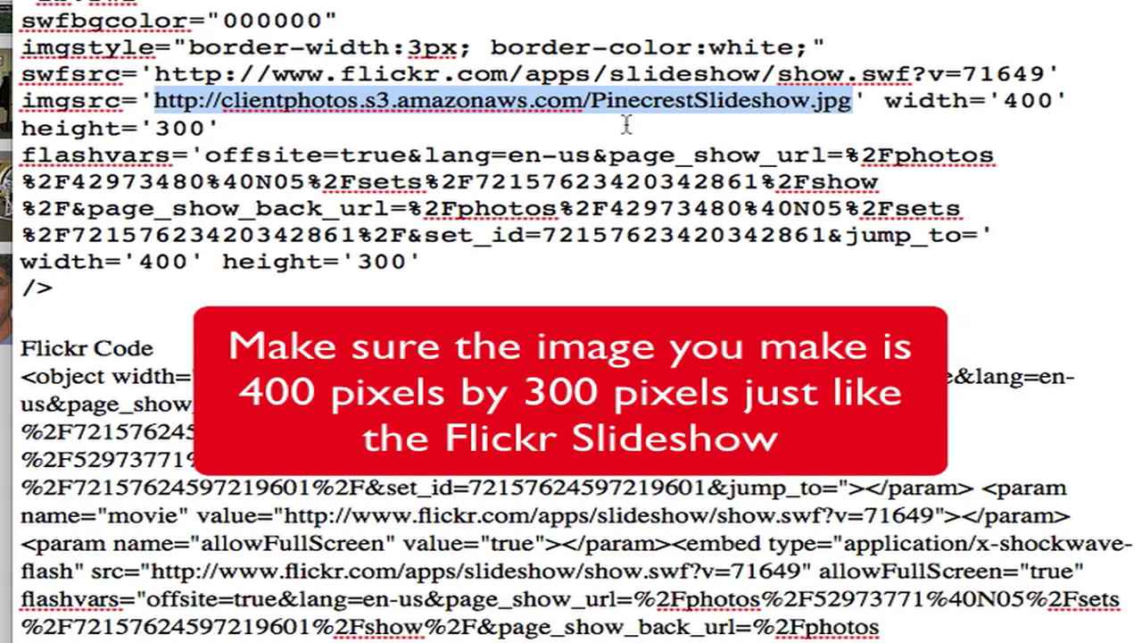
- Select and copy the Flickr embed's flashvars value, from offsite through jump_to
{"action": "left_click", "coordinate": [540, 238]}
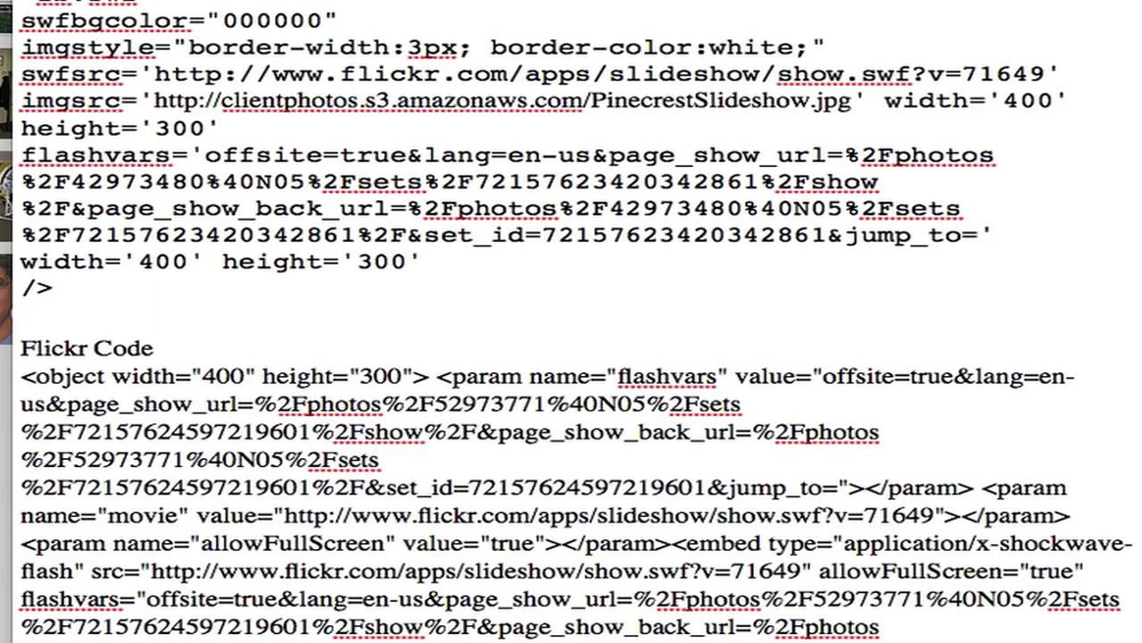
{"action": "left_click_drag", "start_coordinate": [21, 376], "coordinate": [398, 593]}
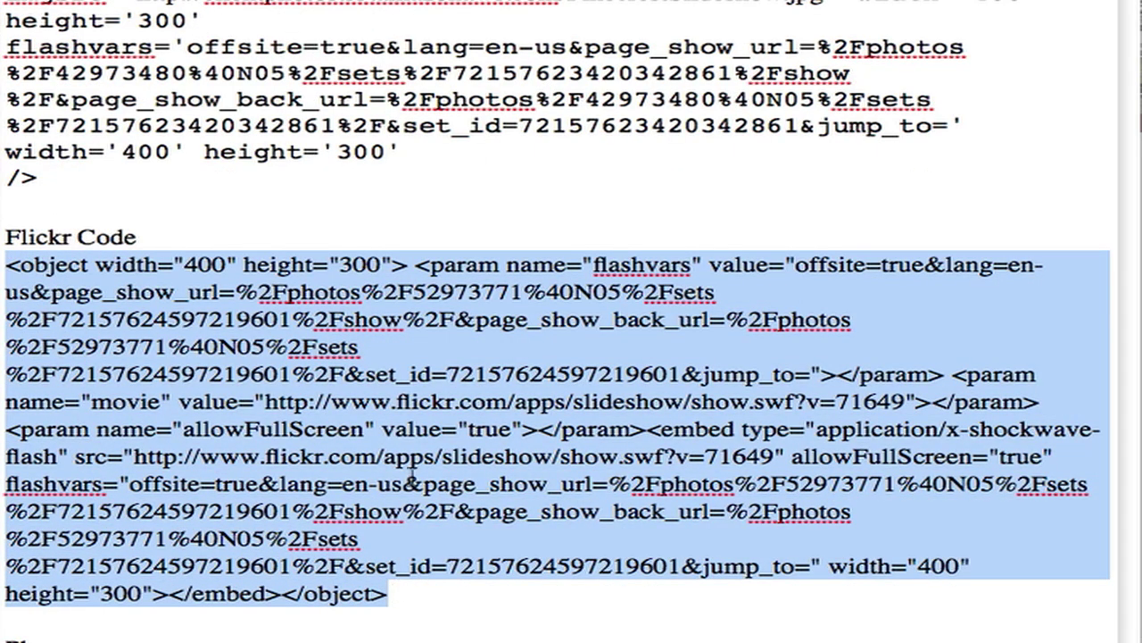
{"action": "left_click", "coordinate": [405, 482]}
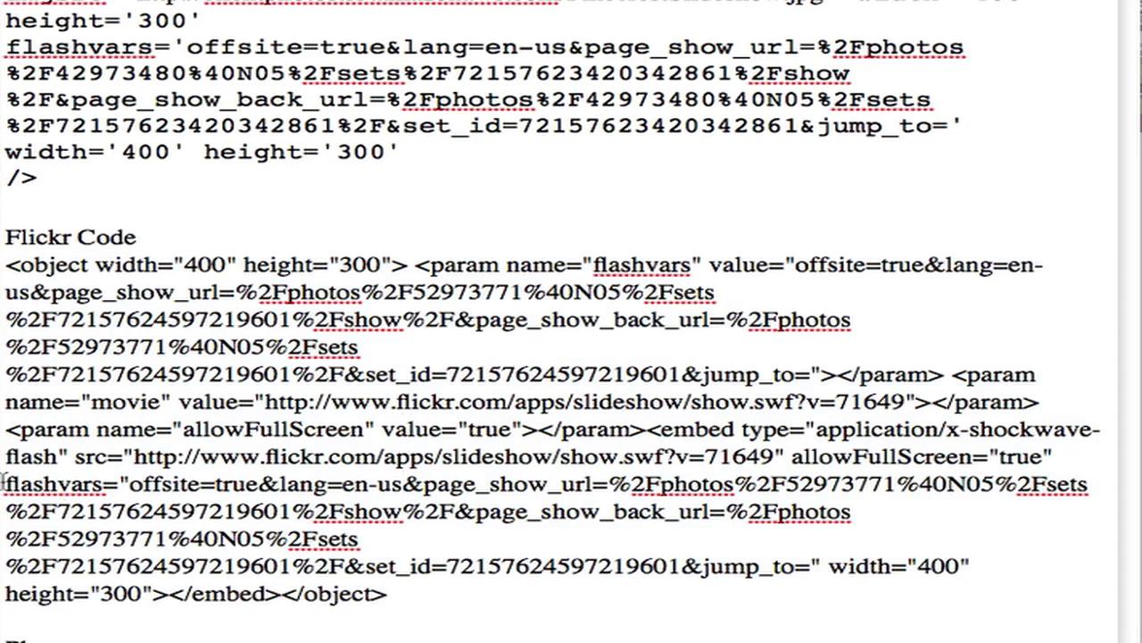
{"action": "left_click_drag", "start_coordinate": [7, 483], "coordinate": [122, 486]}
{"action": "left_click", "coordinate": [125, 486]}
{"action": "left_click_drag", "start_coordinate": [131, 487], "coordinate": [812, 570]}
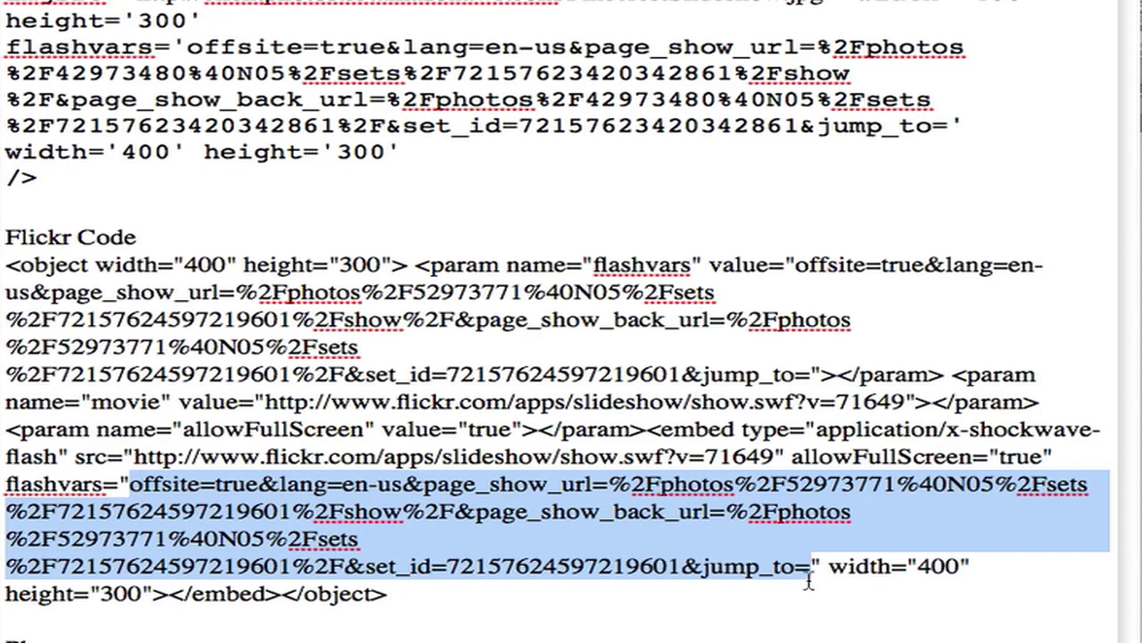
{"action": "right_click", "coordinate": [591, 510]}
{"action": "left_click", "coordinate": [721, 635]}
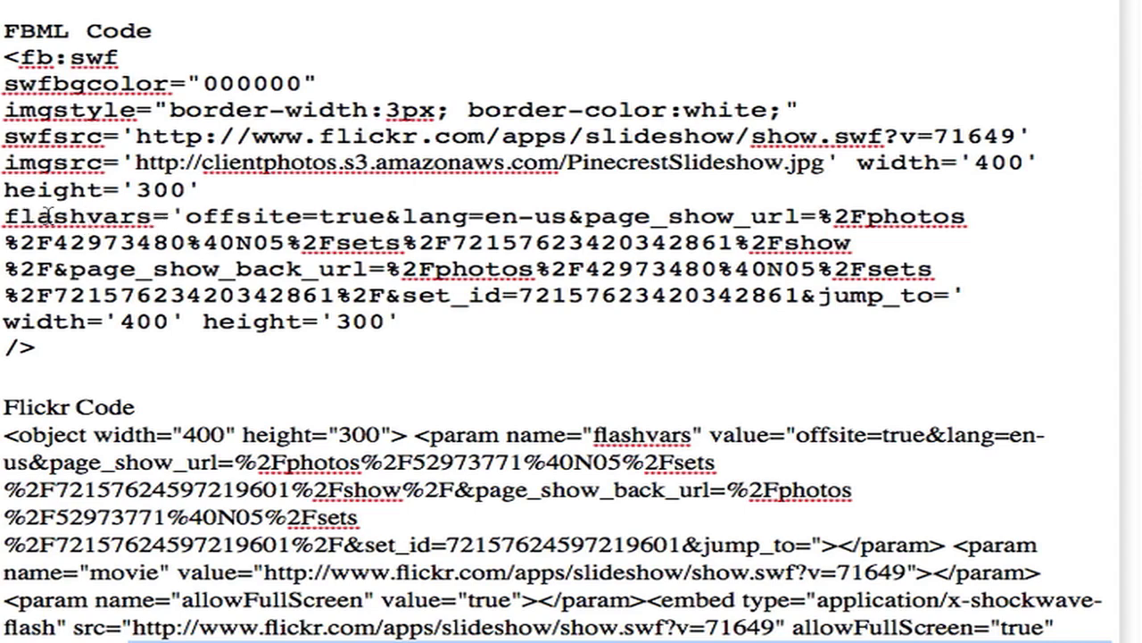
{"action": "left_click", "coordinate": [186, 216]}
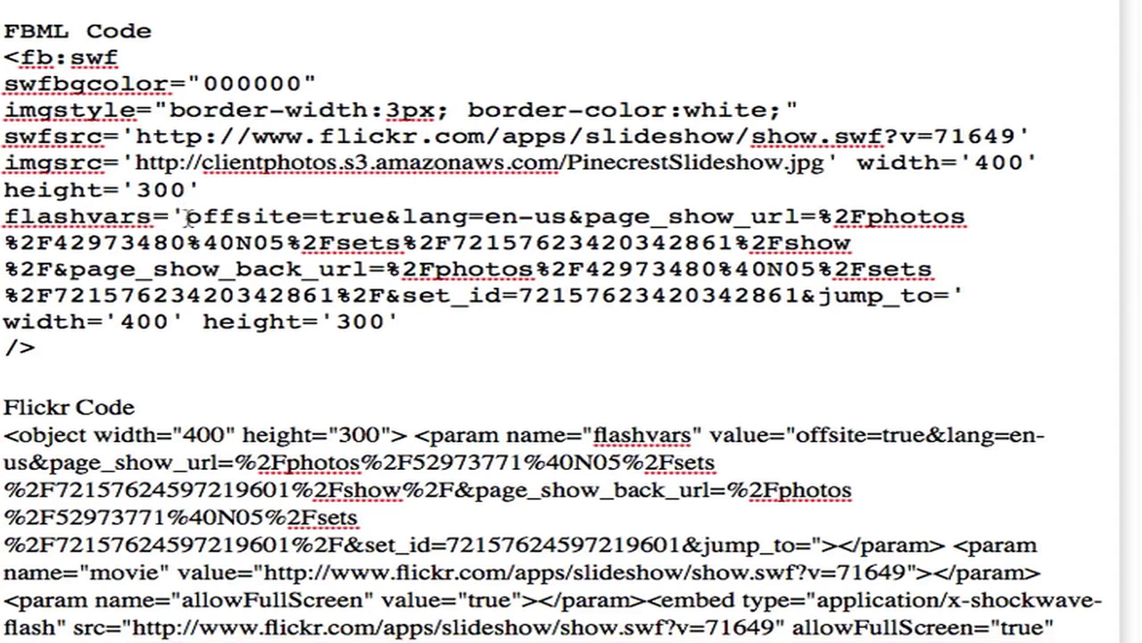
{"action": "left_click_drag", "start_coordinate": [185, 216], "coordinate": [947, 303]}
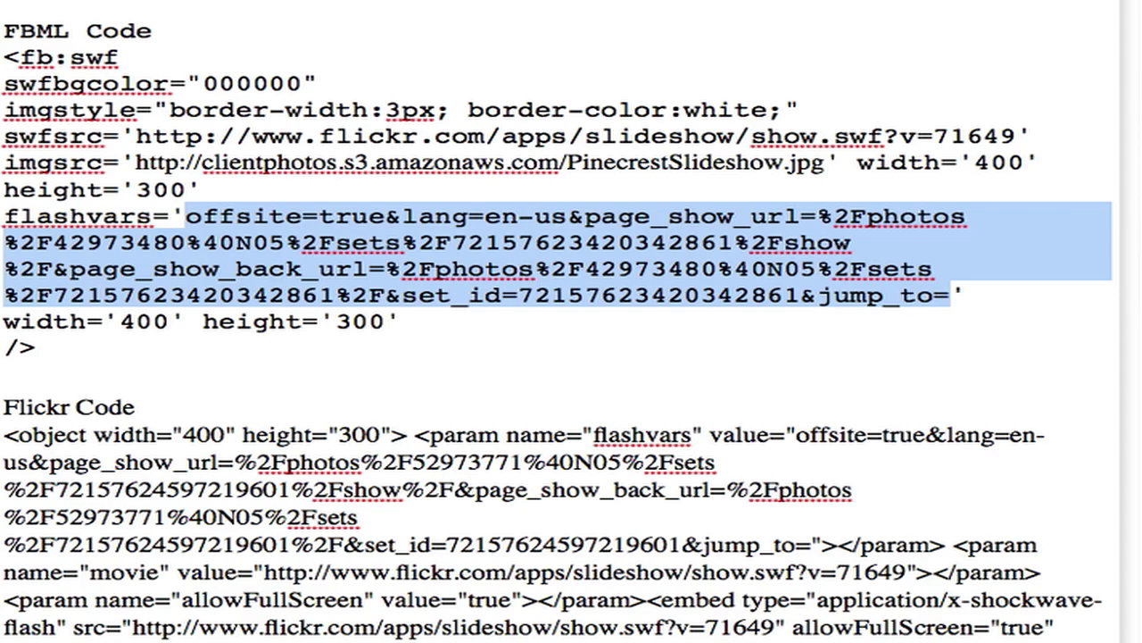
{"action": "key", "text": "ctrl+v"}
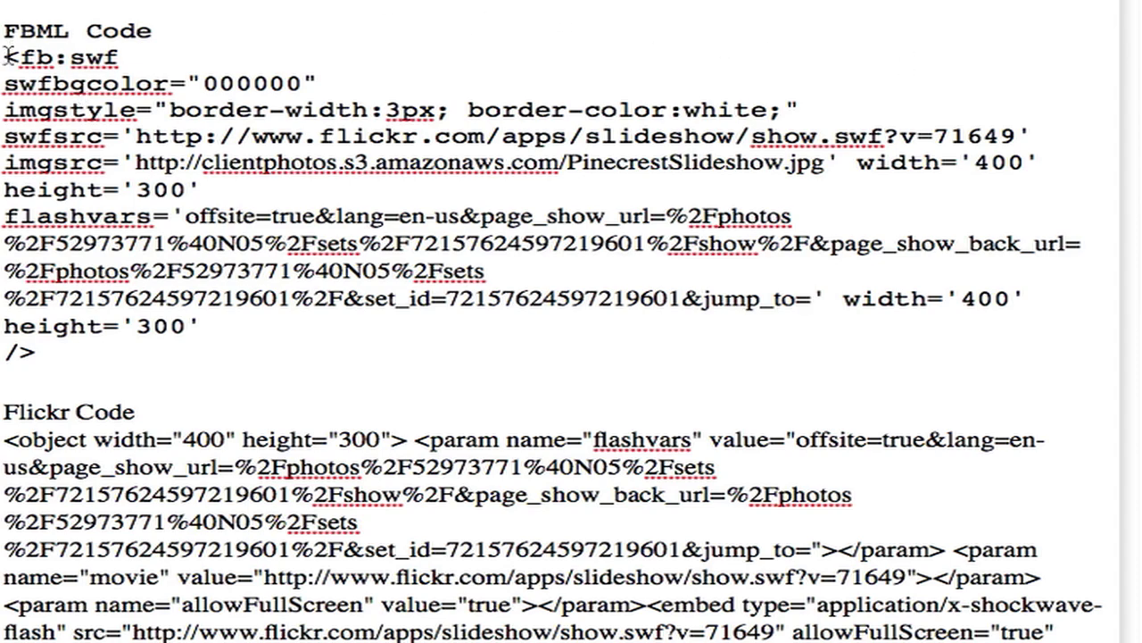
{"action": "left_click_drag", "start_coordinate": [4, 57], "coordinate": [111, 356]}
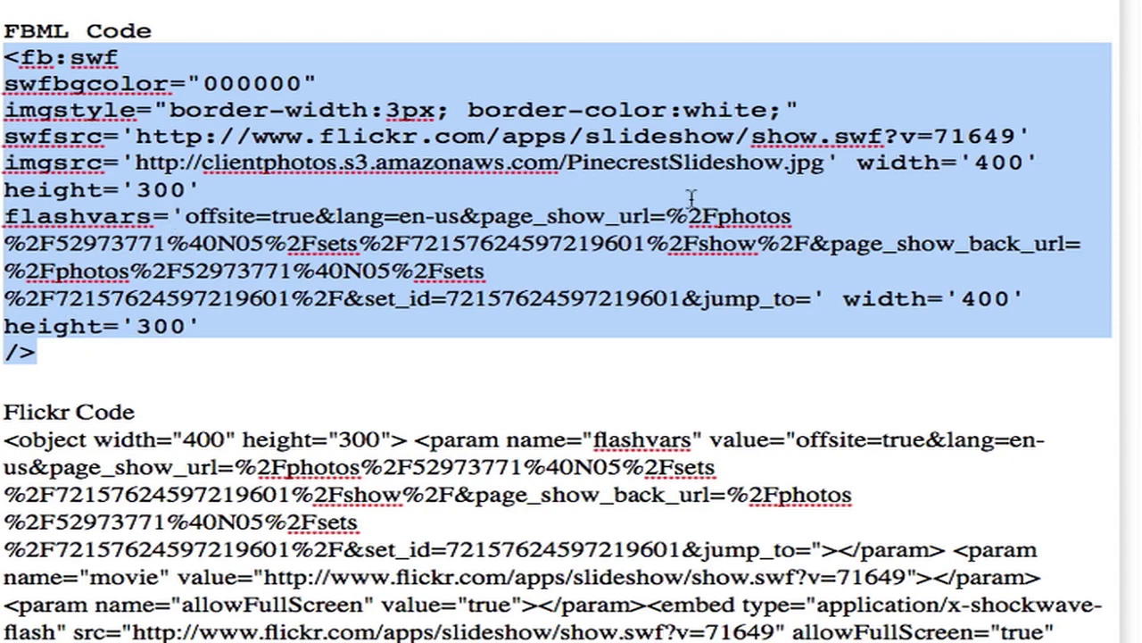
- Copy the selected fb:swf FBML block
{"action": "right_click", "coordinate": [268, 223]}
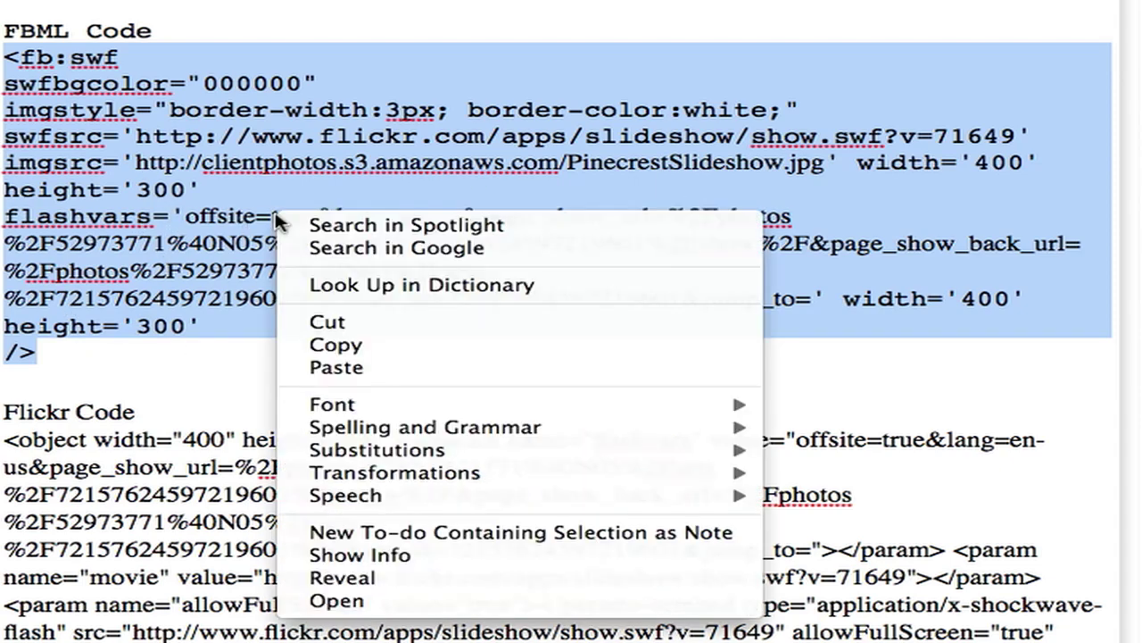
{"action": "left_click", "coordinate": [346, 344]}
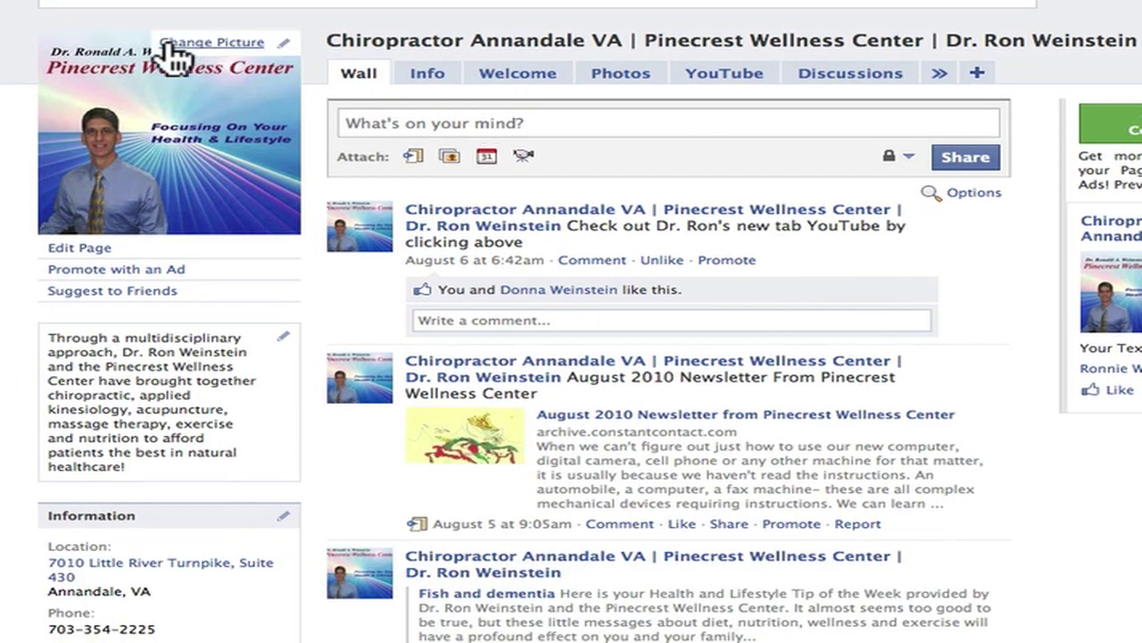
- Open Edit Page and scroll through the Applications list to find the Static FBML boxes
{"action": "left_click", "coordinate": [79, 250]}
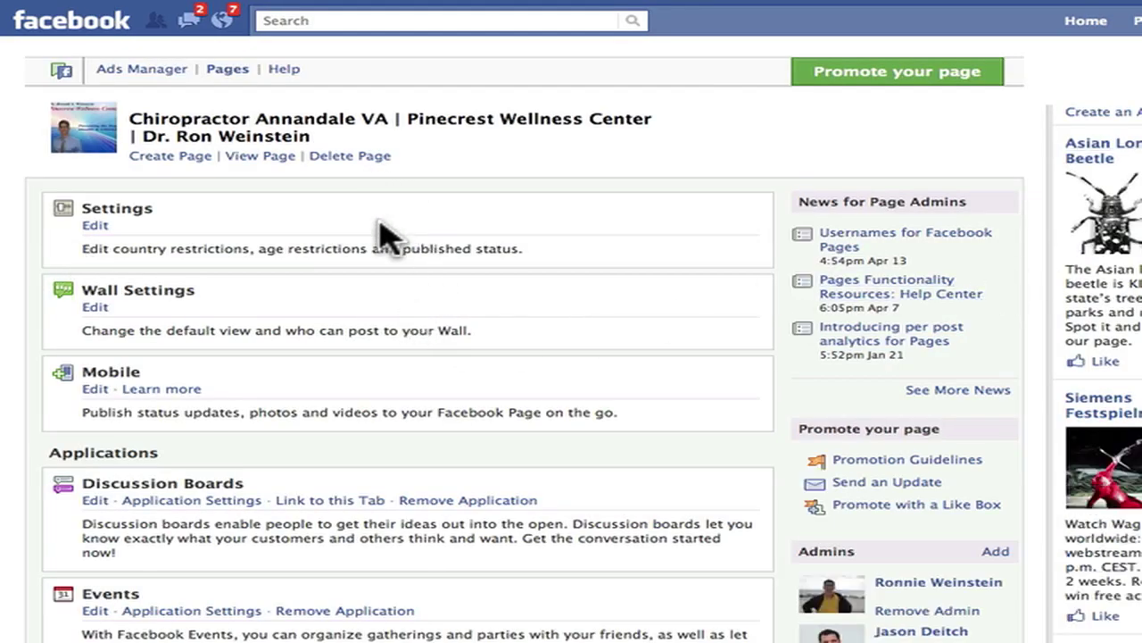
{"action": "scroll", "coordinate": [425, 250], "scroll_direction": "down", "scroll_amount": 4}
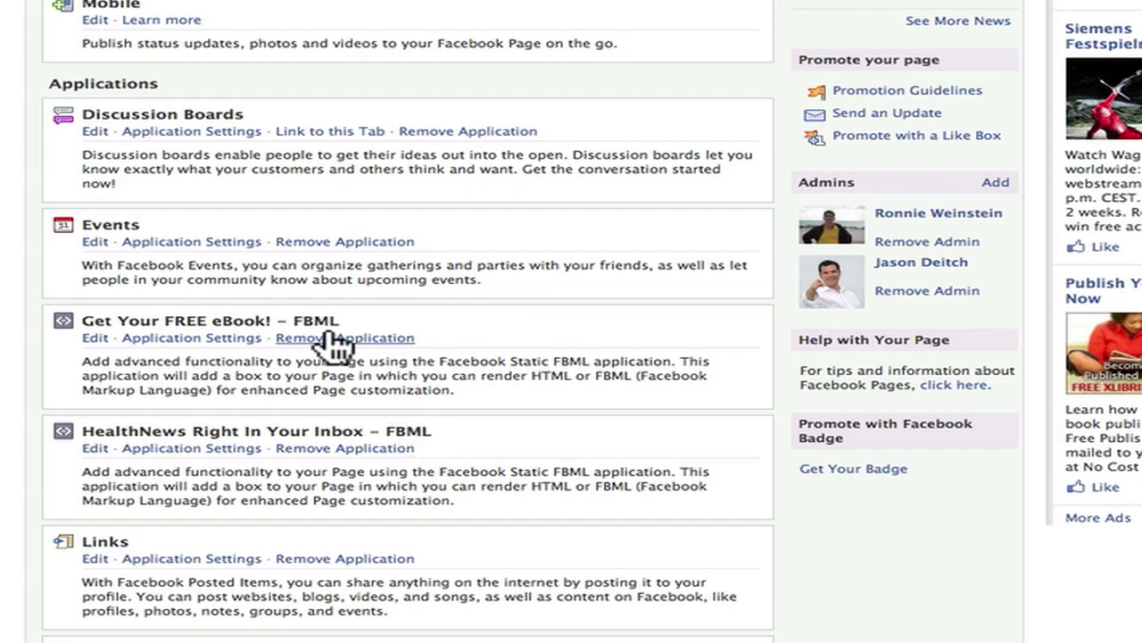
{"action": "scroll", "coordinate": [408, 357], "scroll_direction": "down", "scroll_amount": 4}
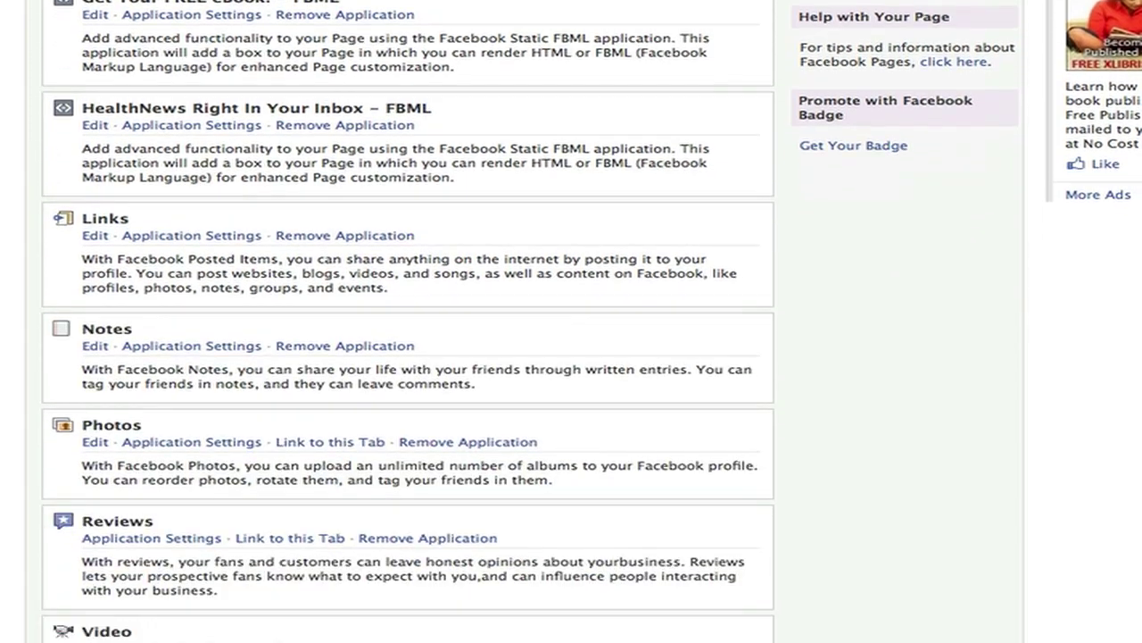
{"action": "scroll", "coordinate": [407, 357], "scroll_direction": "down", "scroll_amount": 2}
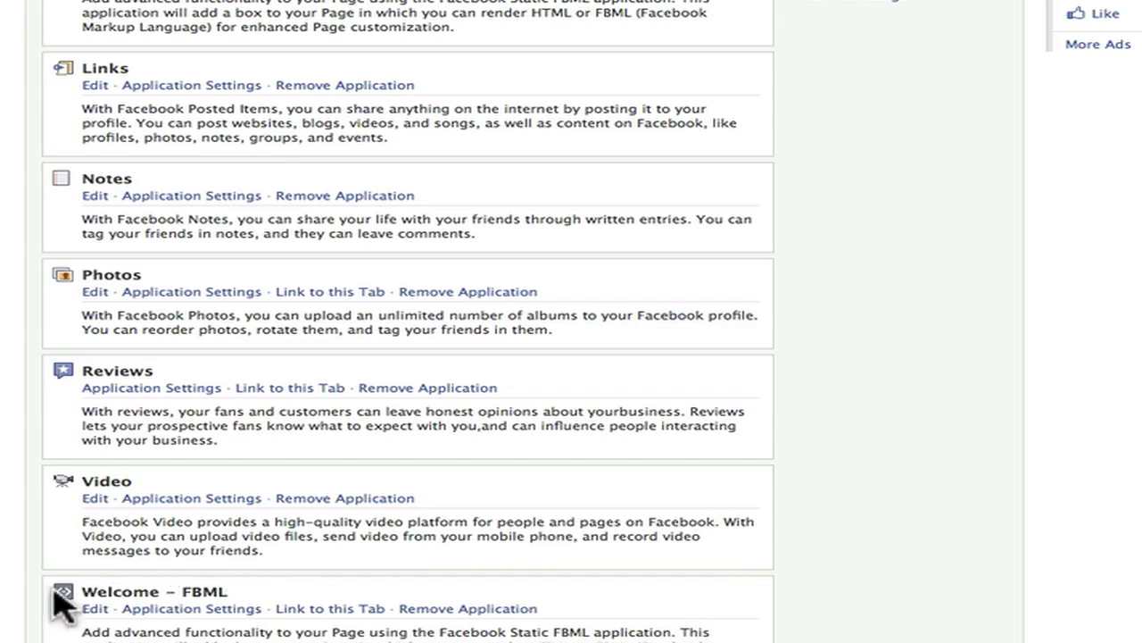
{"action": "scroll", "coordinate": [199, 527], "scroll_direction": "up", "scroll_amount": 5}
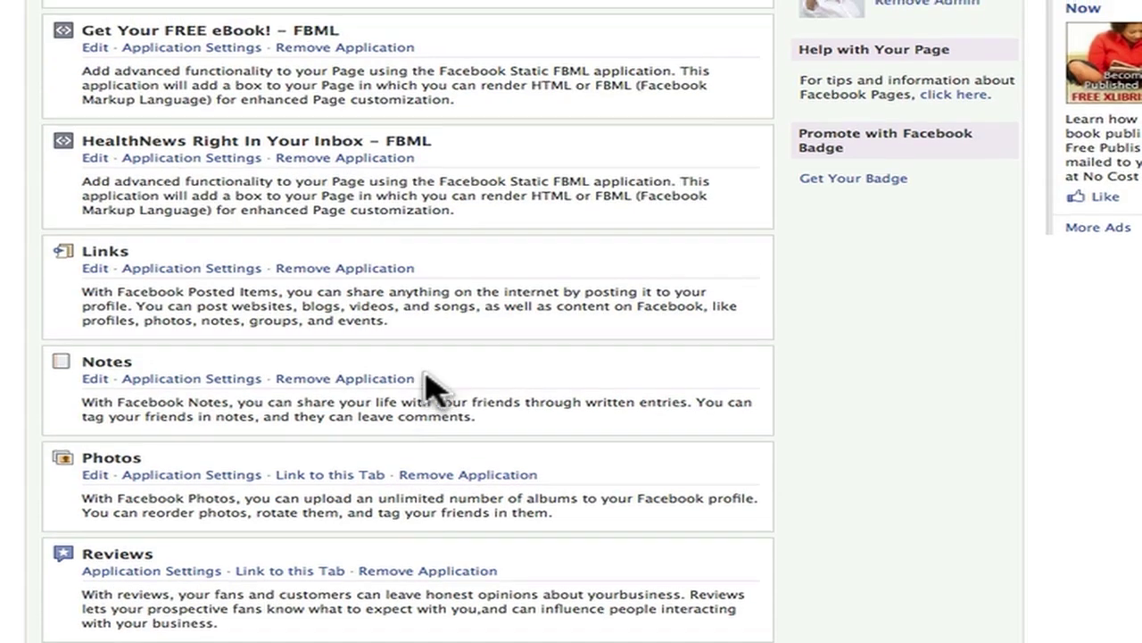
{"action": "scroll", "coordinate": [427, 385], "scroll_direction": "up", "scroll_amount": 5}
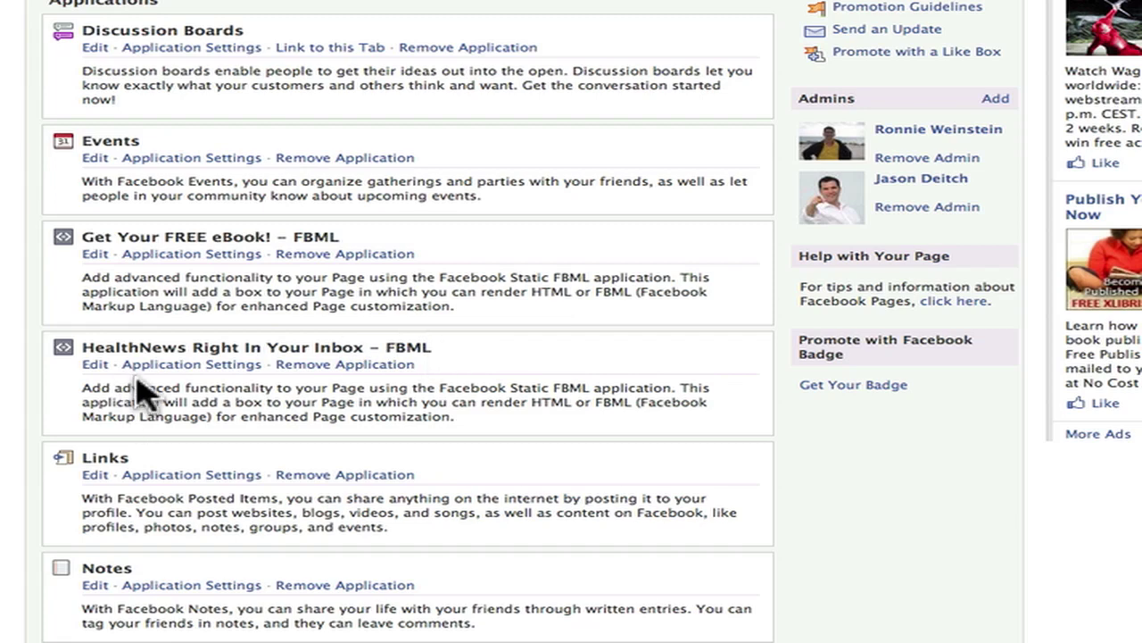
{"action": "scroll", "coordinate": [178, 395], "scroll_direction": "up", "scroll_amount": 3}
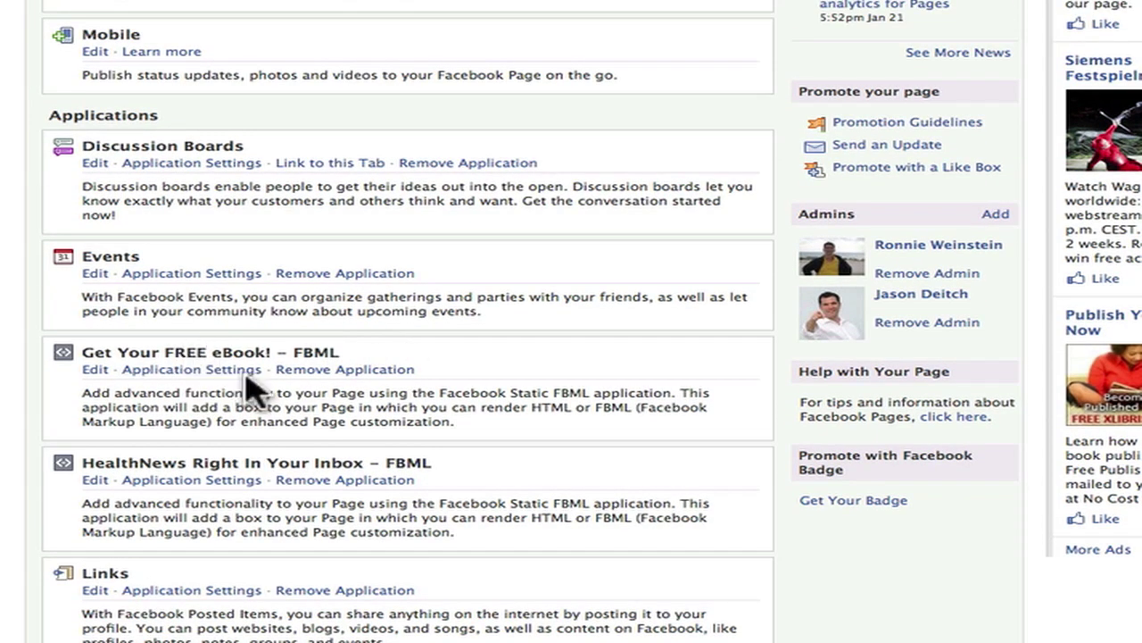
- Add another FBML box to the page, then open FBML 1's edit form and select its default title 'FBML'
{"action": "left_click", "coordinate": [95, 482]}
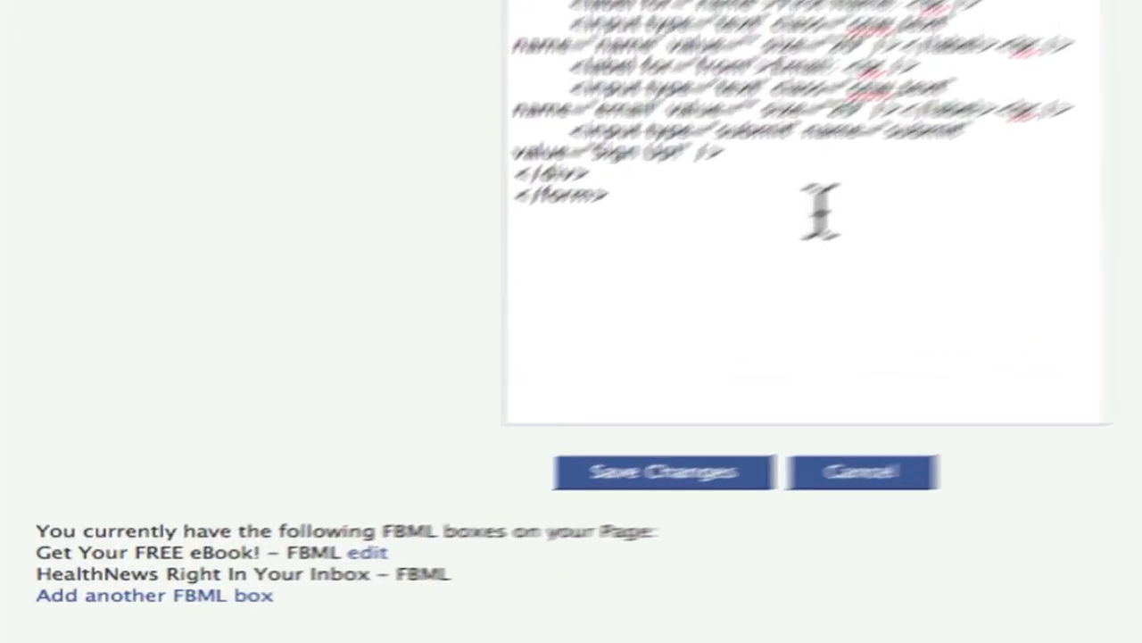
{"action": "left_click", "coordinate": [80, 604]}
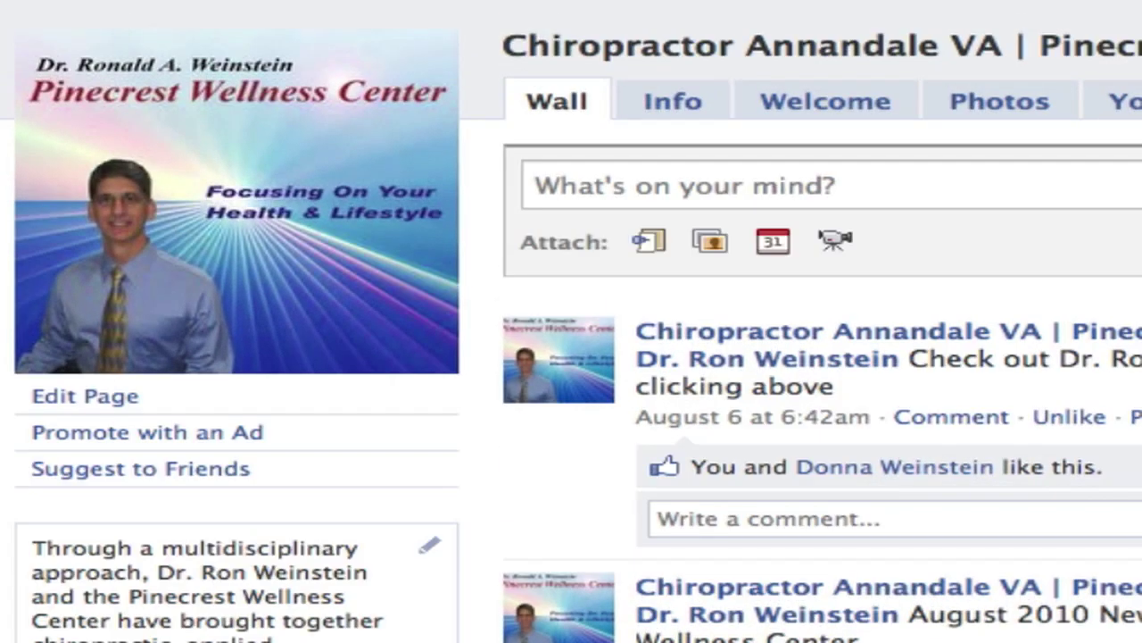
{"action": "left_click", "coordinate": [78, 404]}
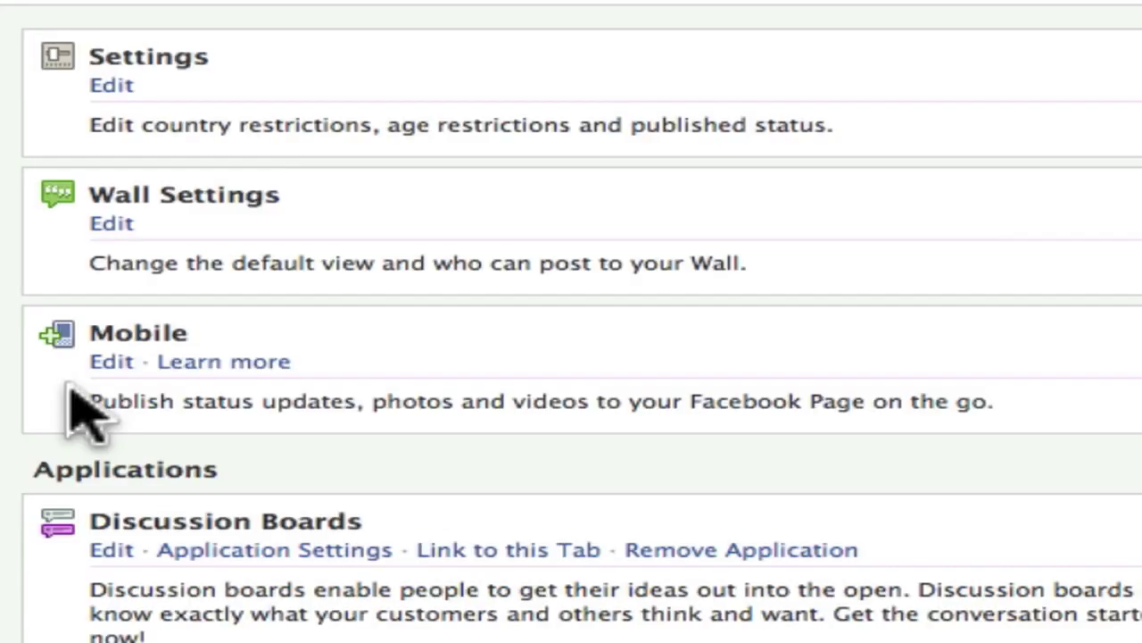
{"action": "scroll", "coordinate": [874, 455], "scroll_direction": "down", "scroll_amount": 6}
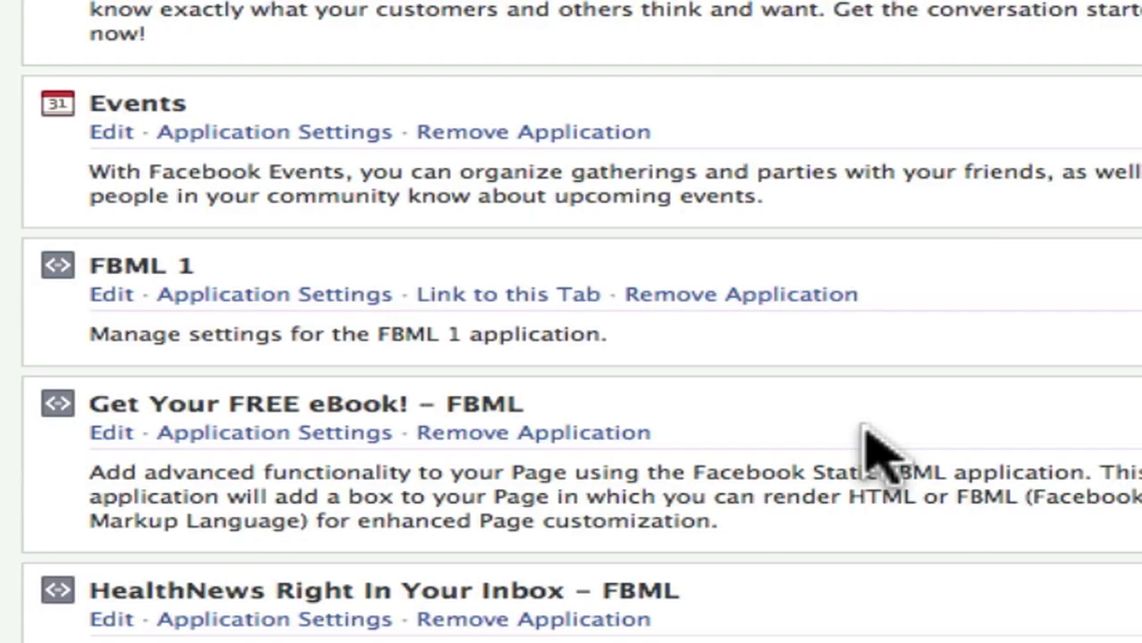
{"action": "left_click", "coordinate": [111, 295]}
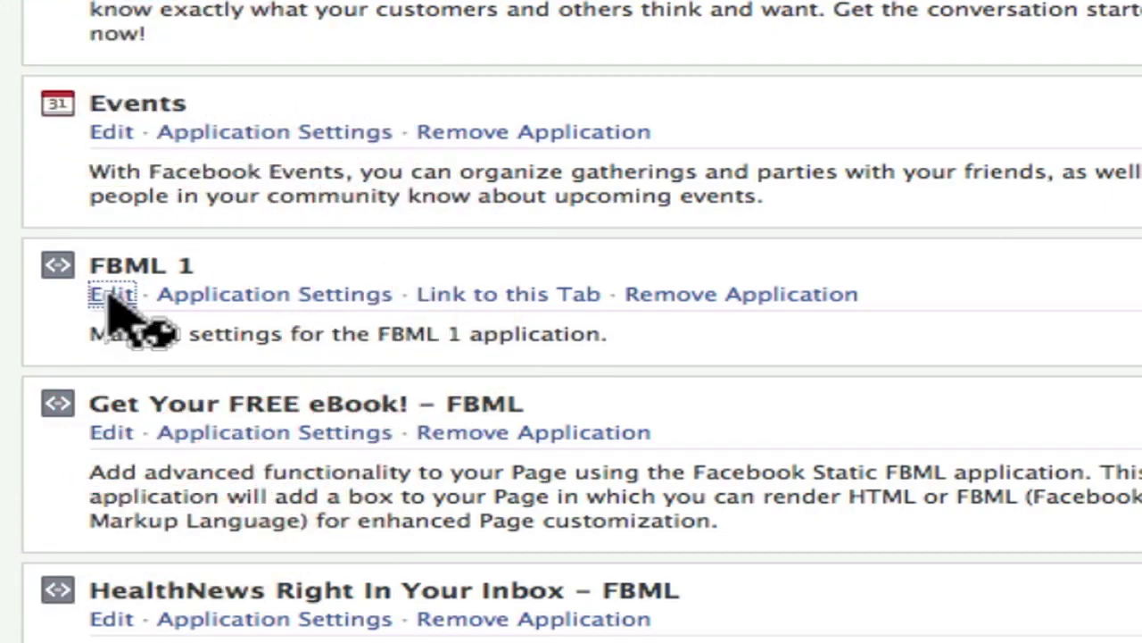
{"action": "left_click_drag", "start_coordinate": [396, 35], "coordinate": [345, 39]}
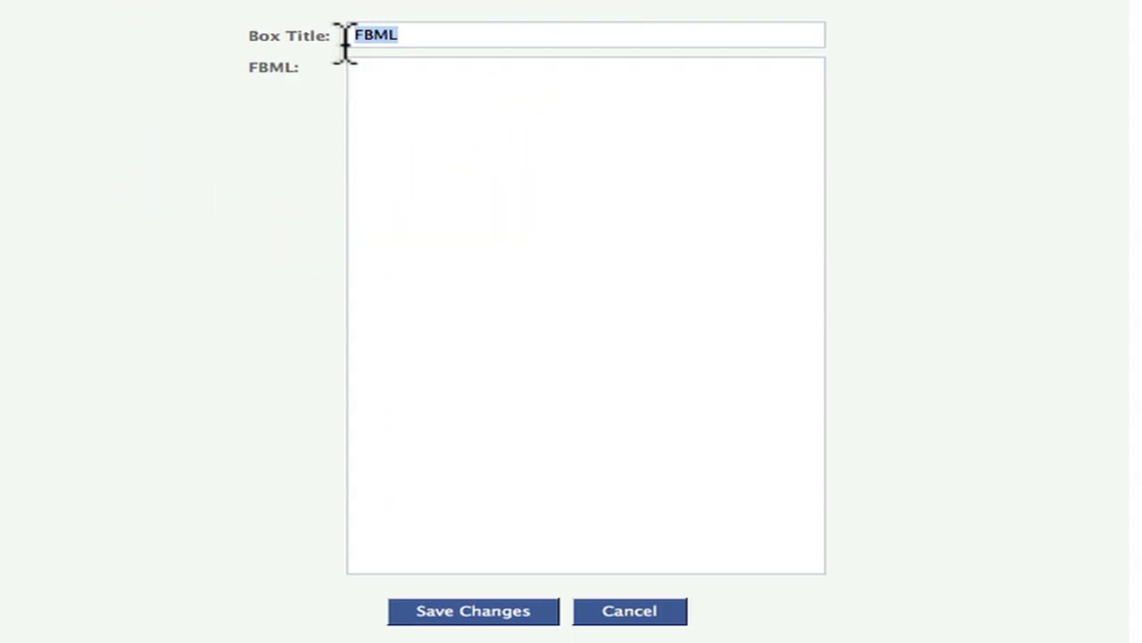
- Retitle the box 'The Tour' and paste the fb:swf Flickr slideshow embed code into its FBML area
{"action": "type", "text": "T"}
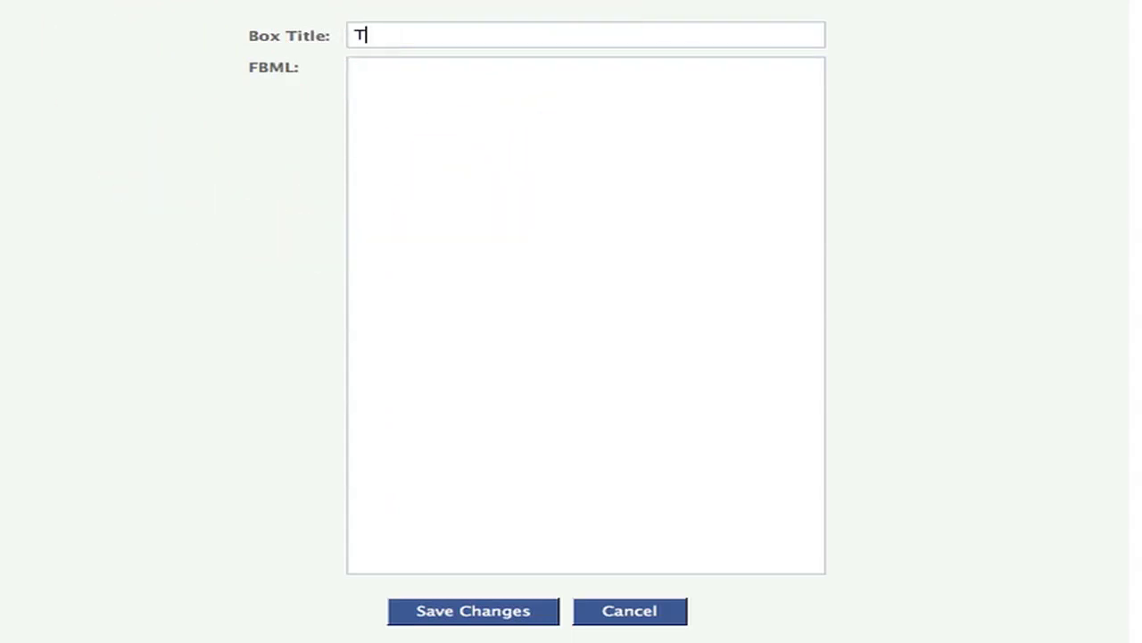
{"action": "type", "text": "he Tour"}
{"action": "left_click", "coordinate": [376, 82]}
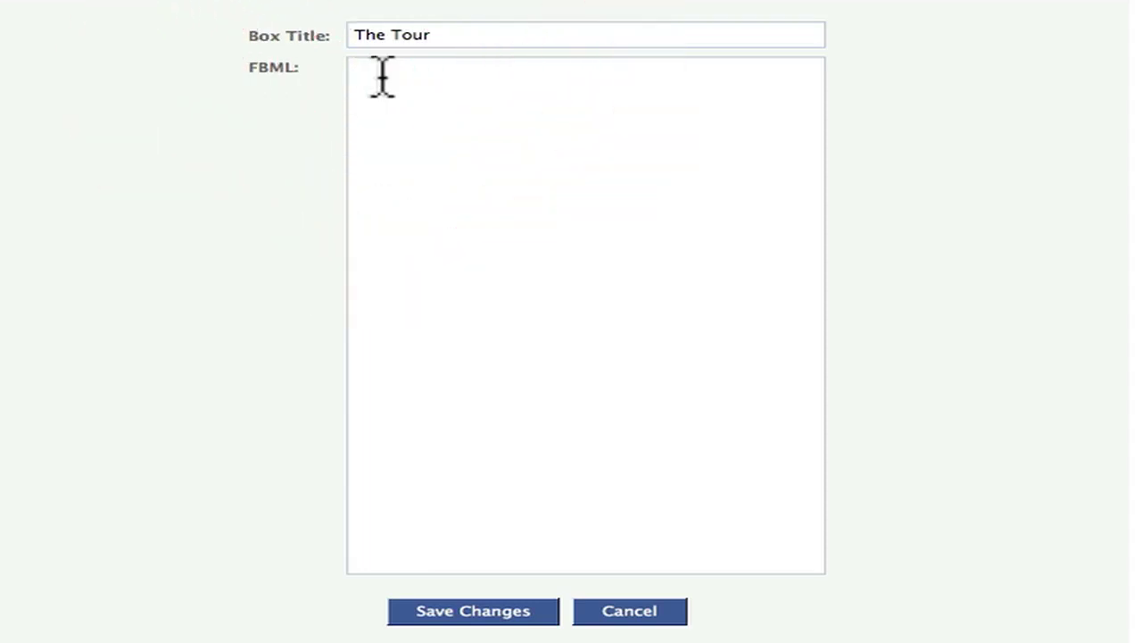
{"action": "key", "text": "ctrl+v"}
{"action": "left_click", "coordinate": [513, 310]}
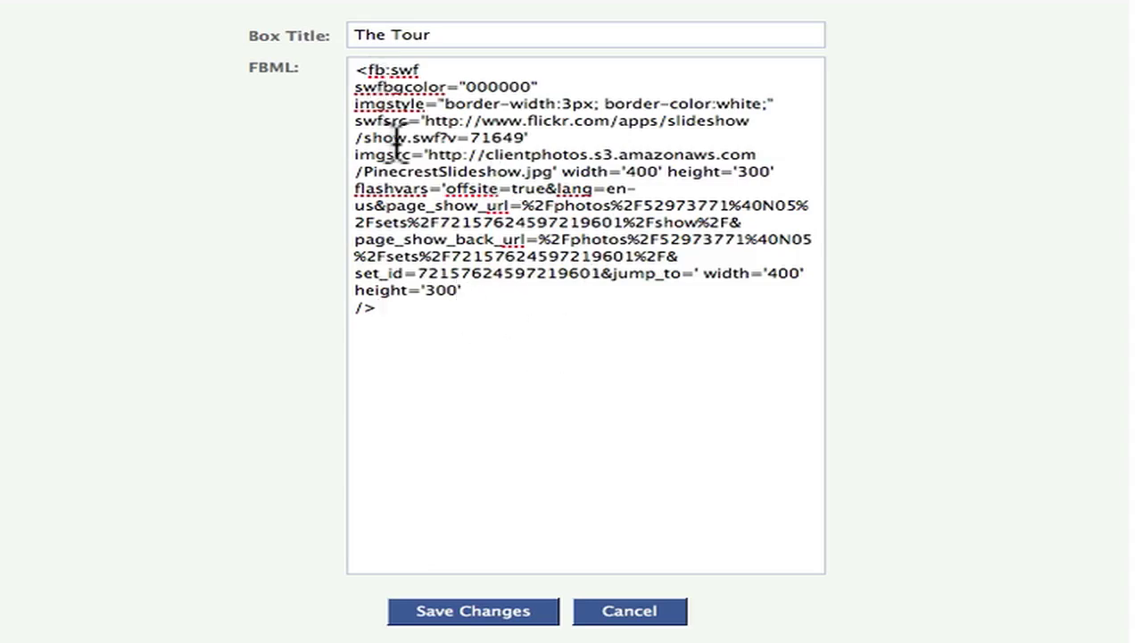
{"action": "left_click_drag", "start_coordinate": [360, 70], "coordinate": [456, 297]}
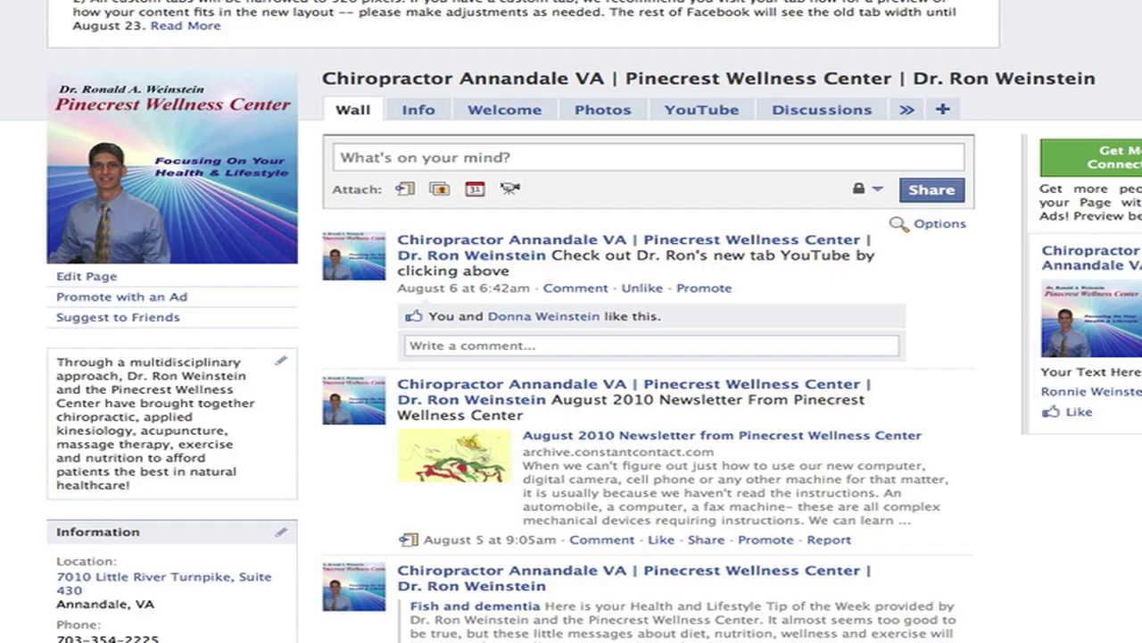
- Switch to The Tour tab from the » tab dropdown and play the Flickr slideshow of Pinecrest office photos
{"action": "scroll", "coordinate": [687, 156], "scroll_direction": "down", "scroll_amount": 1}
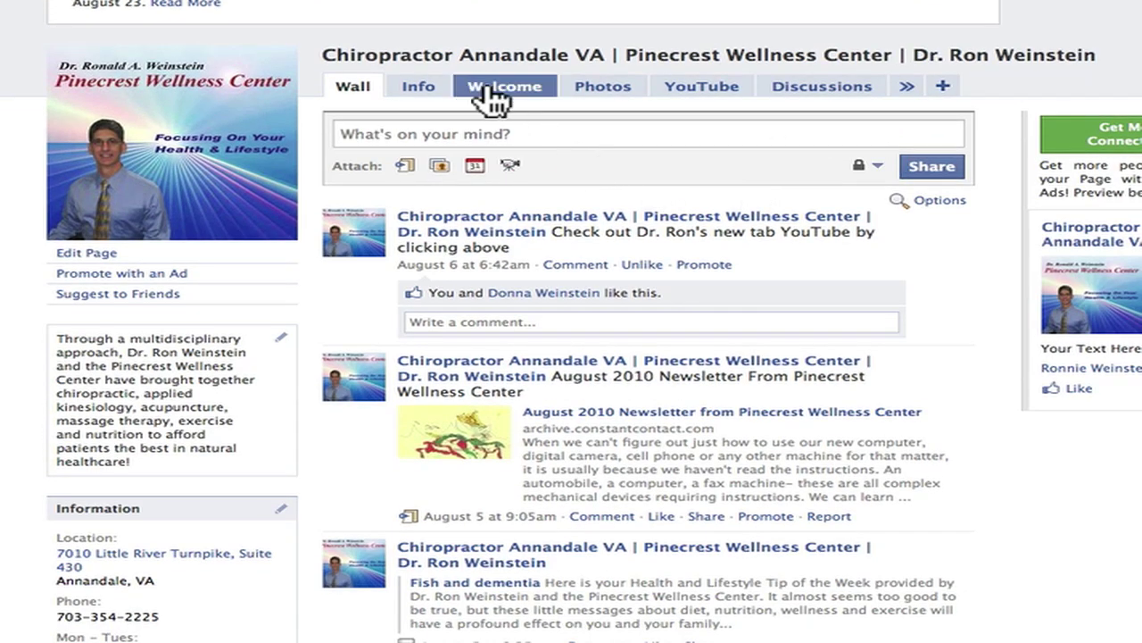
{"action": "left_click", "coordinate": [905, 91]}
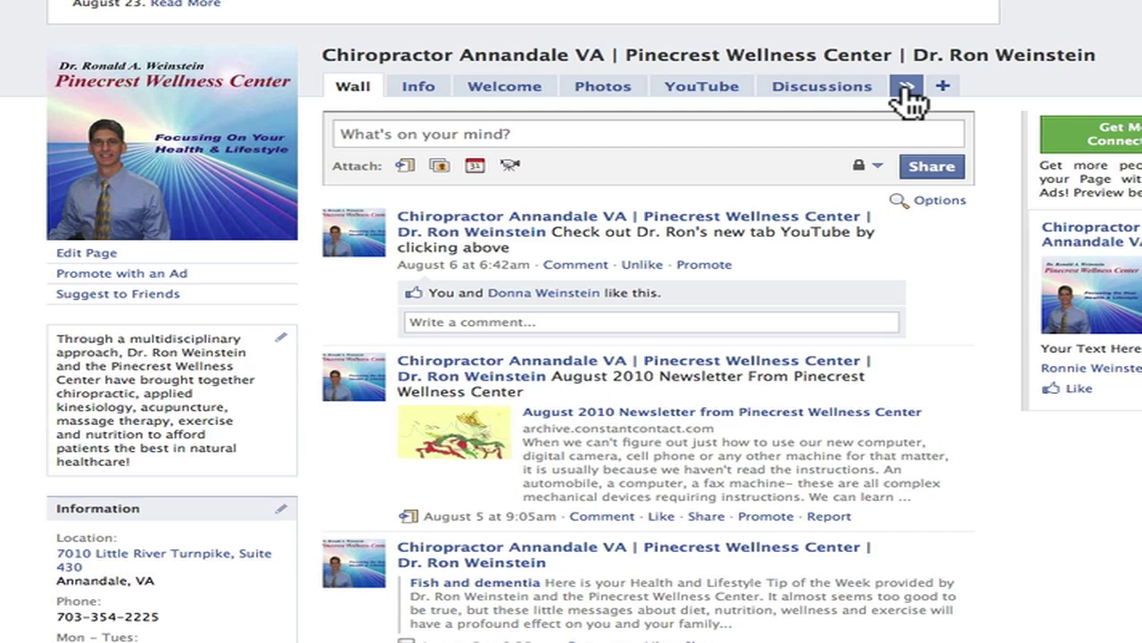
{"action": "left_click", "coordinate": [905, 89]}
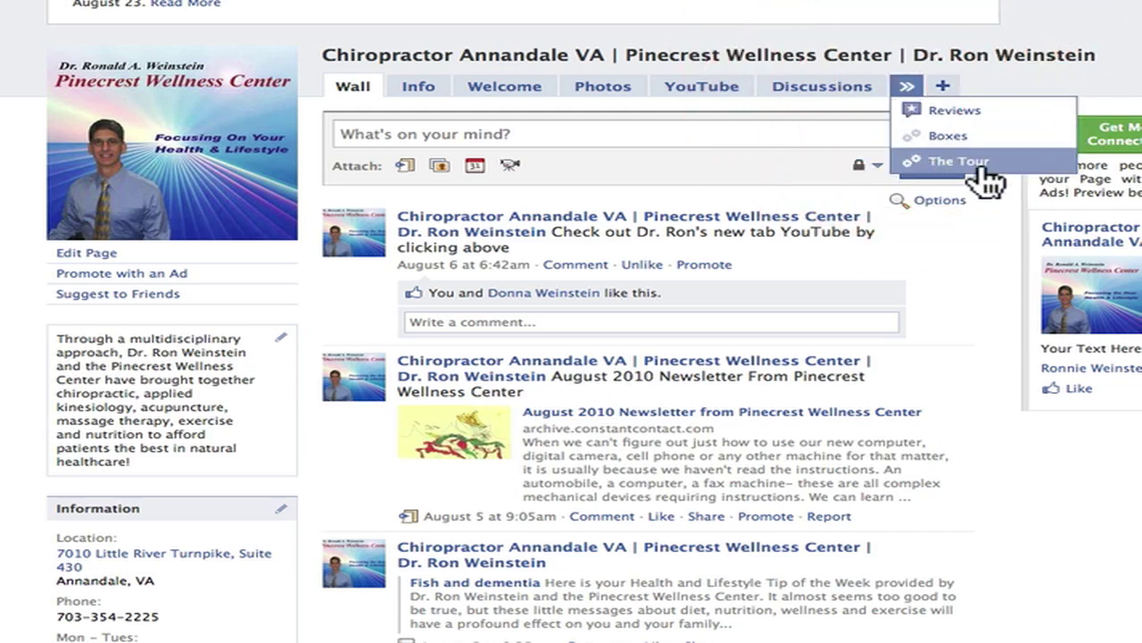
{"action": "left_click", "coordinate": [948, 163]}
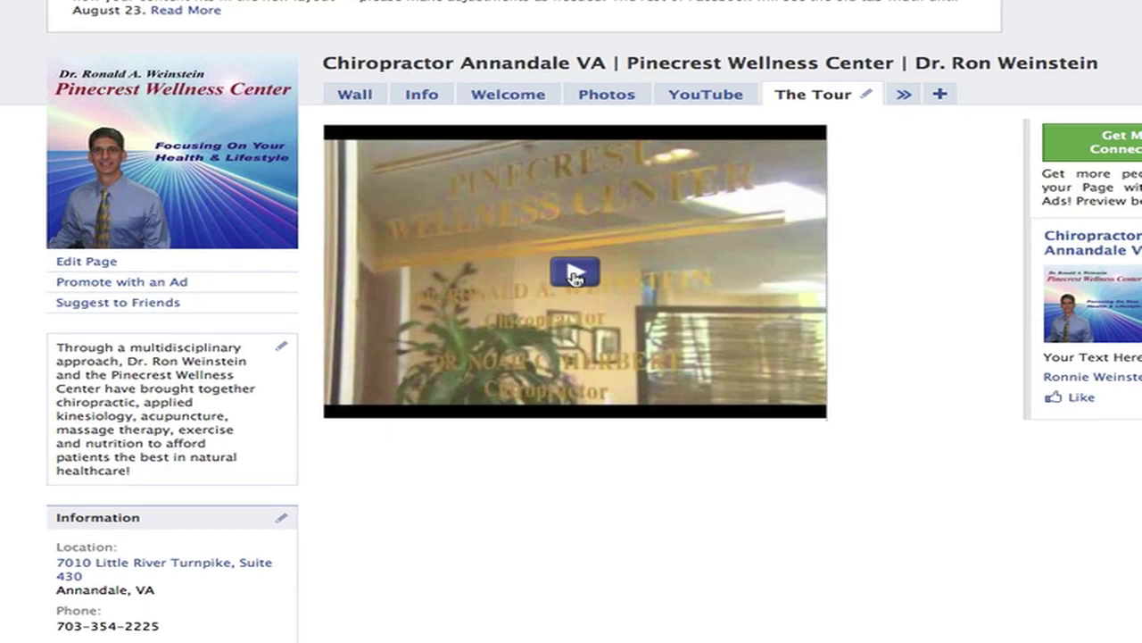
{"action": "left_click", "coordinate": [575, 275]}
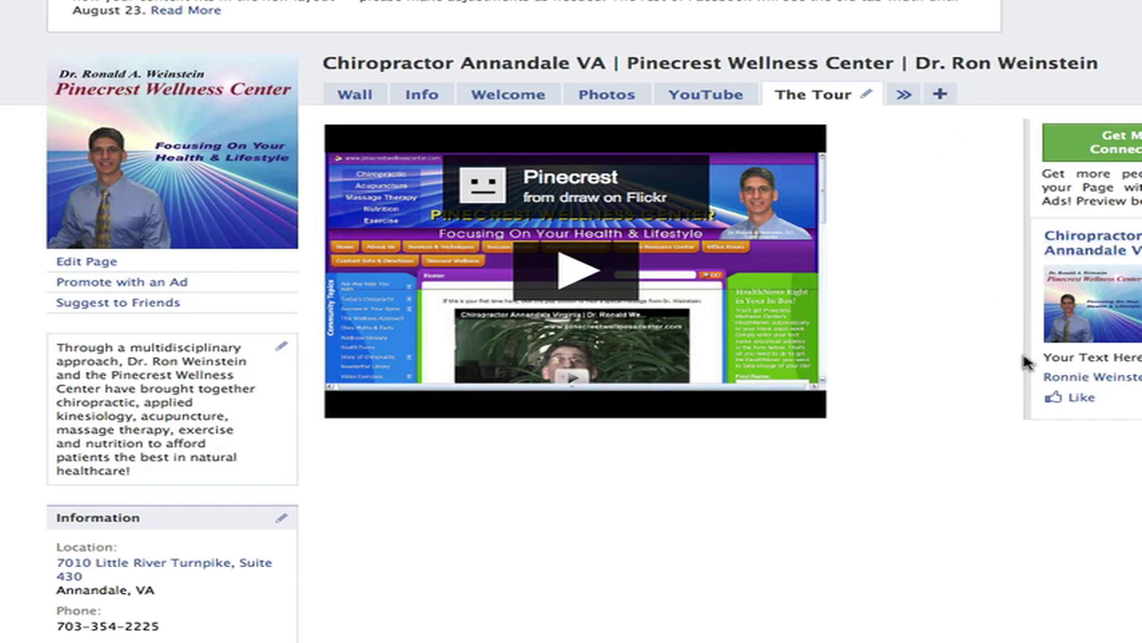
{"action": "left_click", "coordinate": [585, 270]}
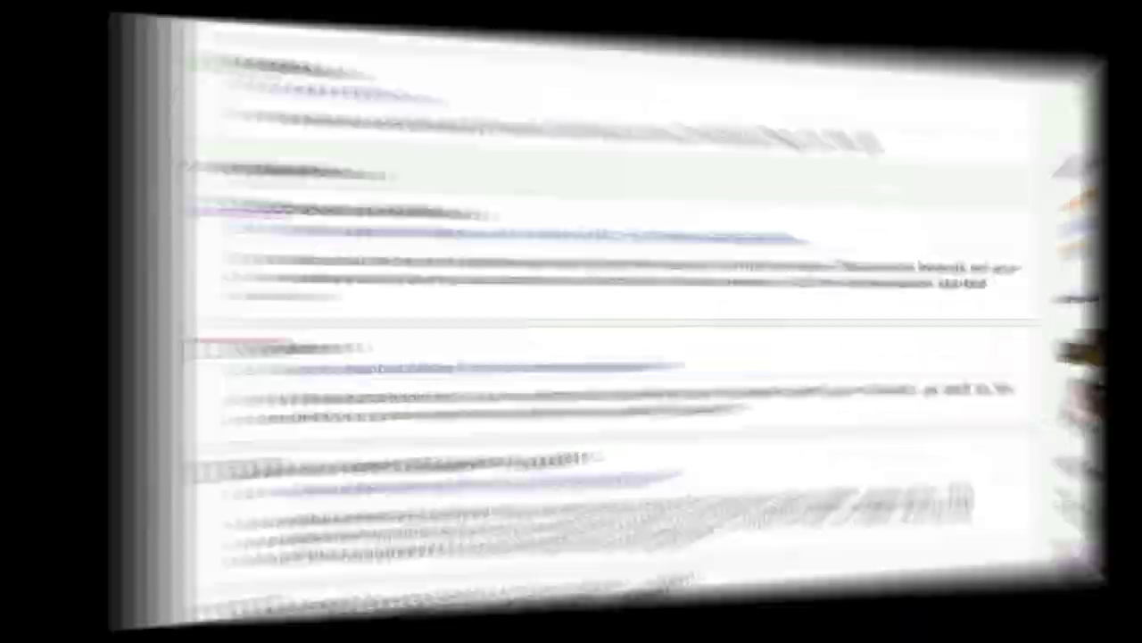
- Place the HealthNews sign-up form code beneath the fb:swf slideshow block in The Tour box and save
{"action": "scroll", "coordinate": [125, 18], "scroll_direction": "down", "scroll_amount": 5}
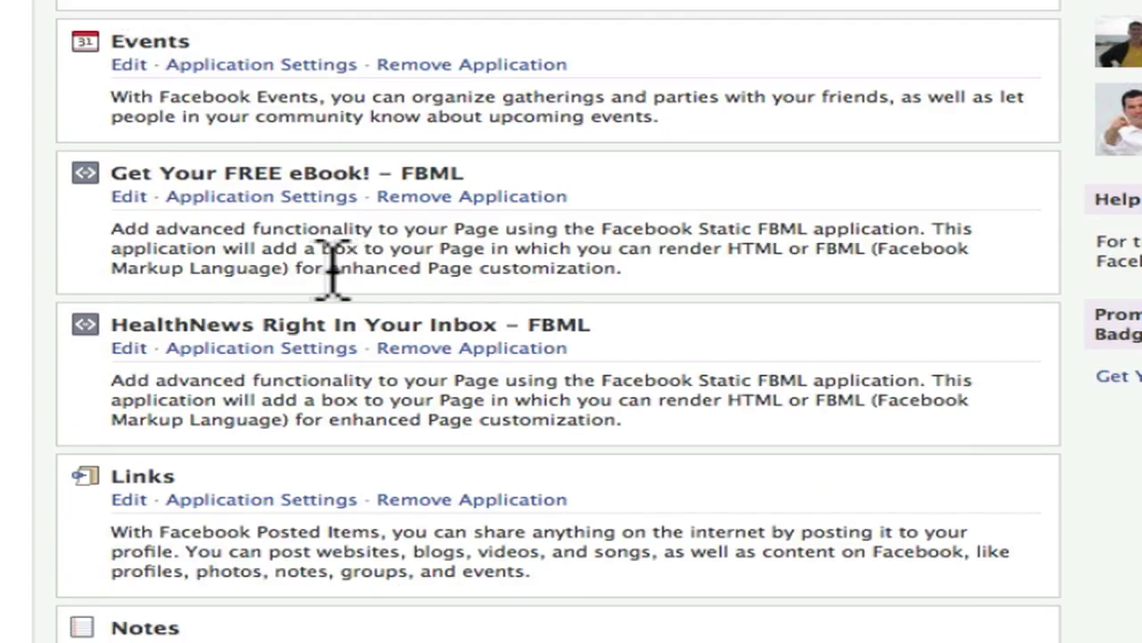
{"action": "scroll", "coordinate": [165, 625], "scroll_direction": "down", "scroll_amount": 5}
{"action": "scroll", "coordinate": [218, 624], "scroll_direction": "down", "scroll_amount": 3}
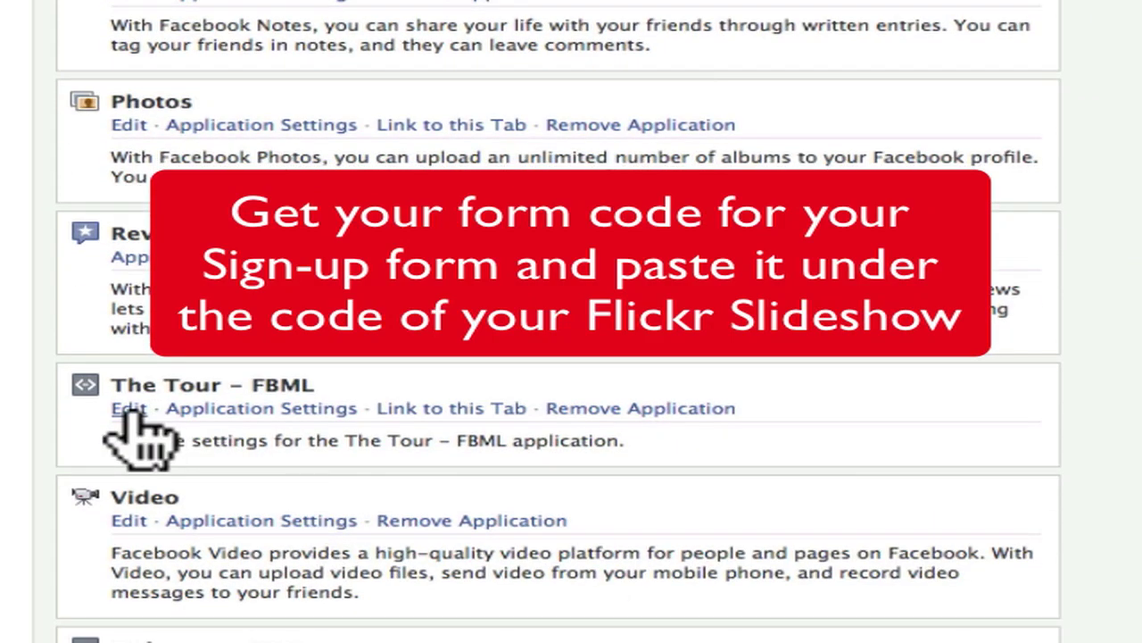
{"action": "left_click", "coordinate": [134, 412]}
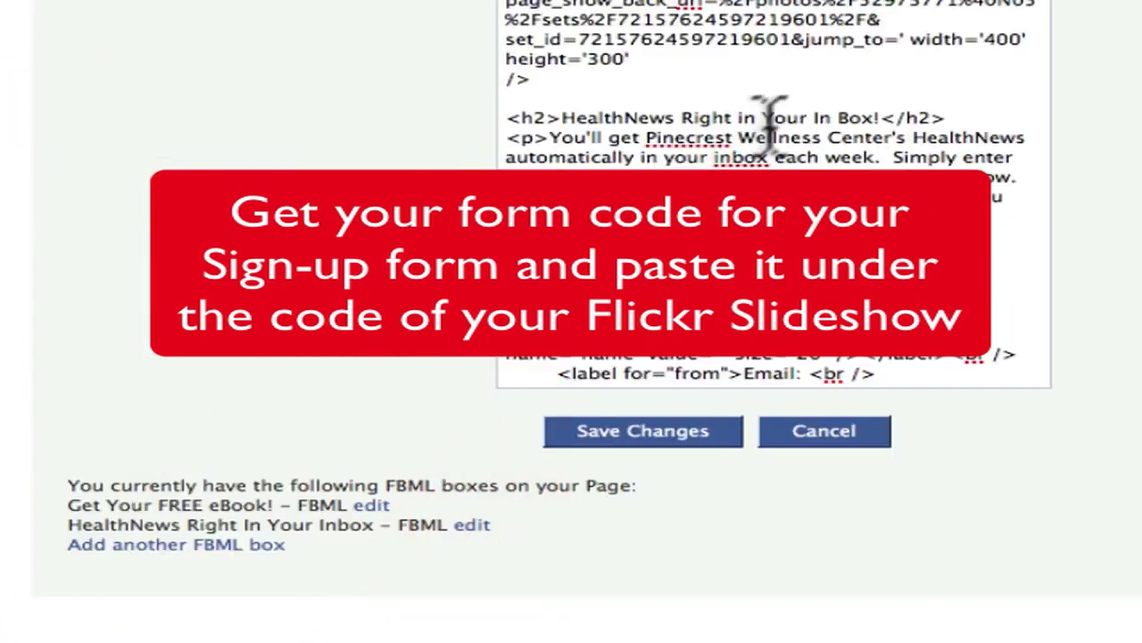
{"action": "left_click_drag", "start_coordinate": [505, 116], "coordinate": [813, 470]}
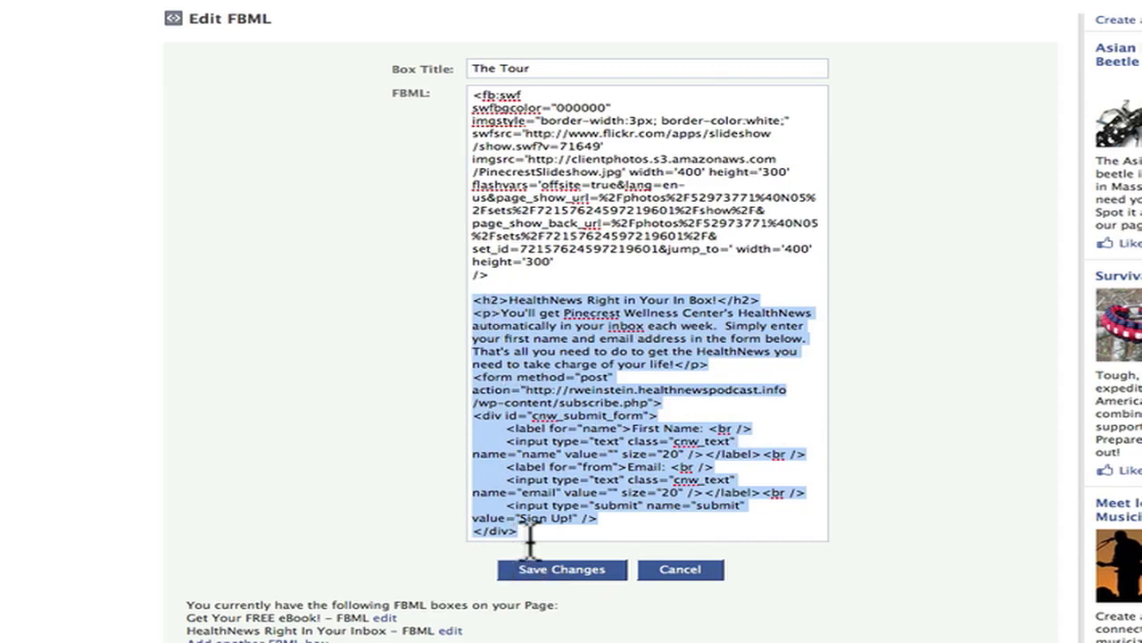
{"action": "left_click", "coordinate": [480, 105]}
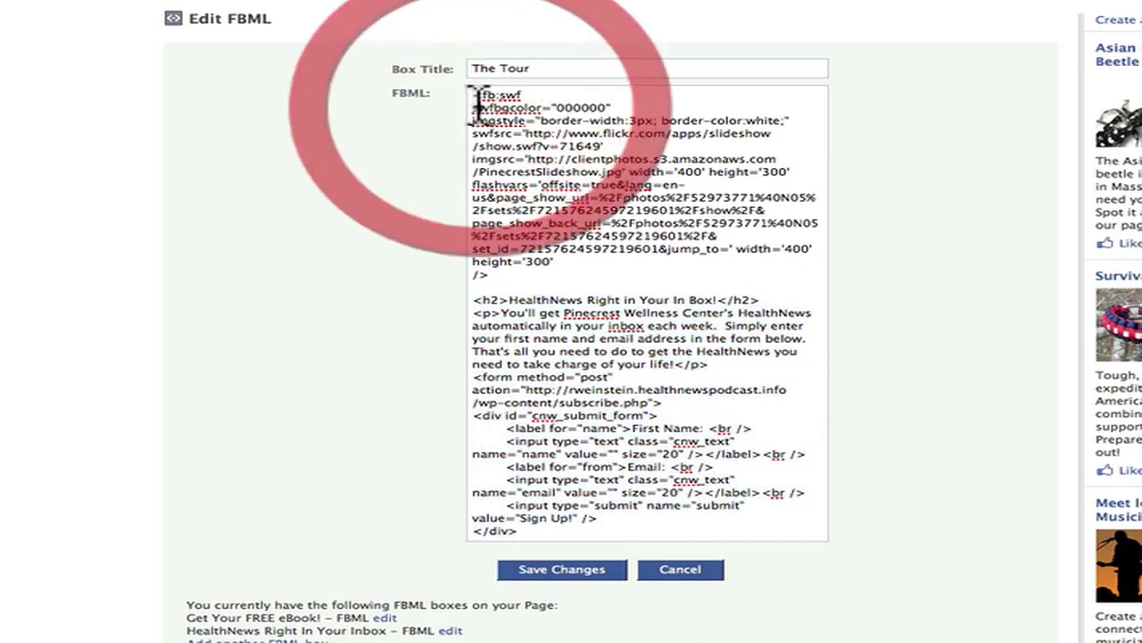
{"action": "left_click_drag", "start_coordinate": [476, 94], "coordinate": [536, 281]}
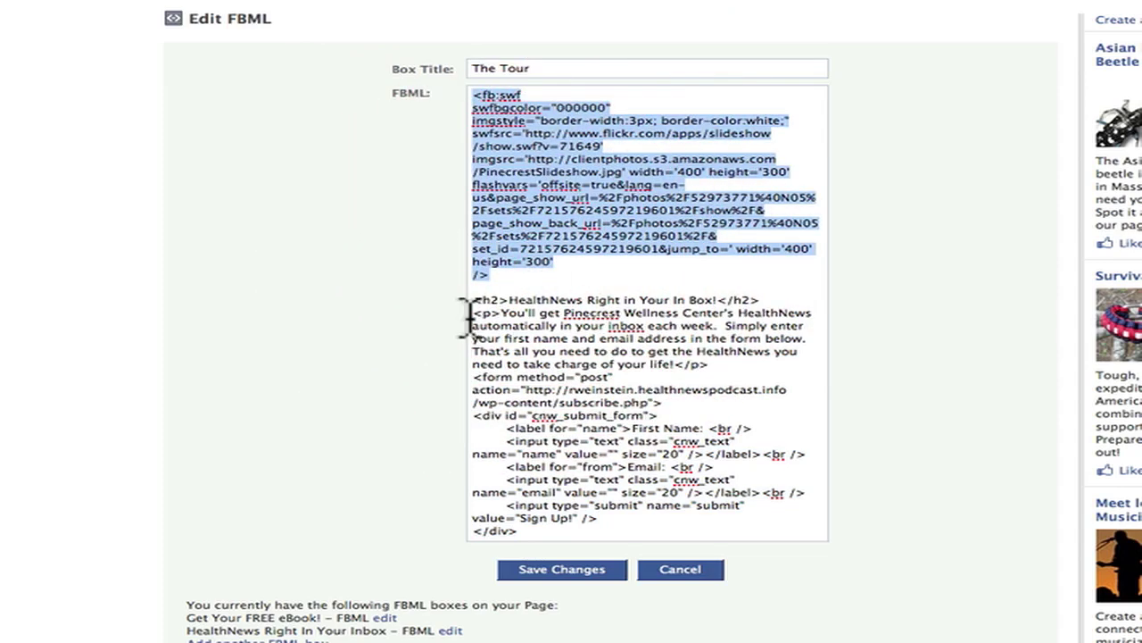
{"action": "left_click_drag", "start_coordinate": [470, 302], "coordinate": [638, 535]}
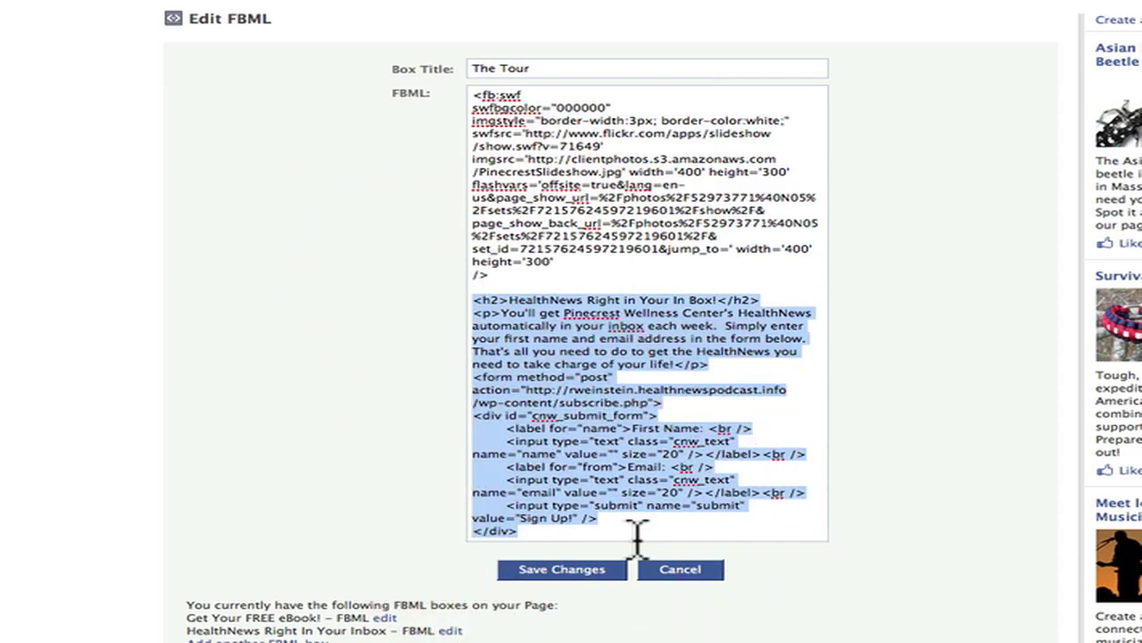
{"action": "left_click", "coordinate": [572, 572]}
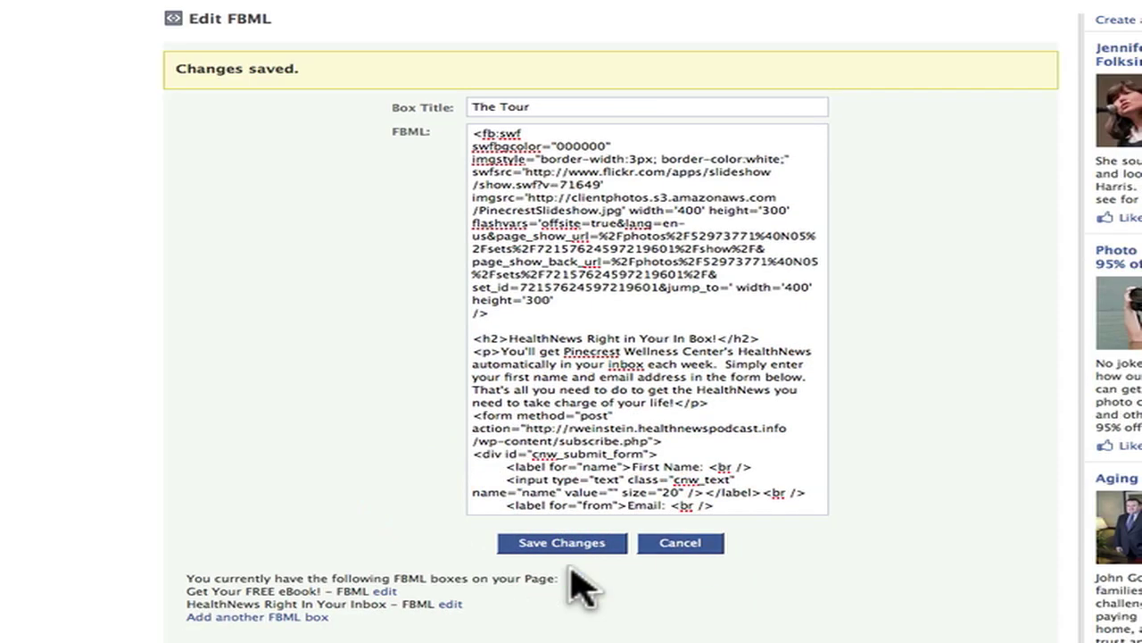
- Back on the wall, open The Tour tab and play the slideshow above the HealthNews sign-up form
{"action": "left_click", "coordinate": [265, 9]}
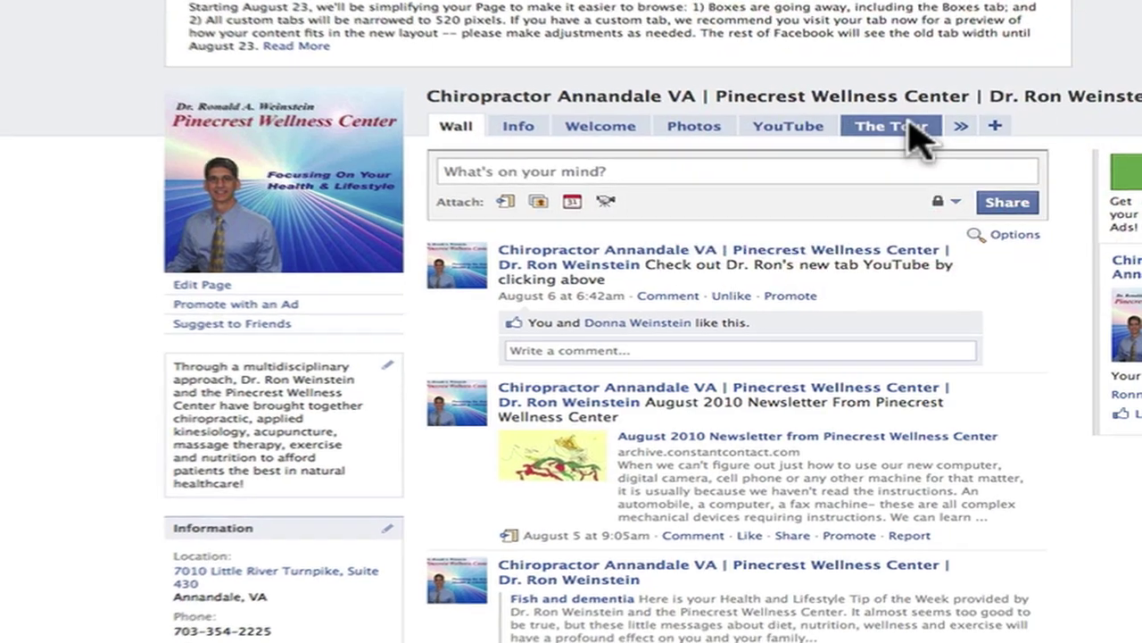
{"action": "left_click", "coordinate": [907, 131]}
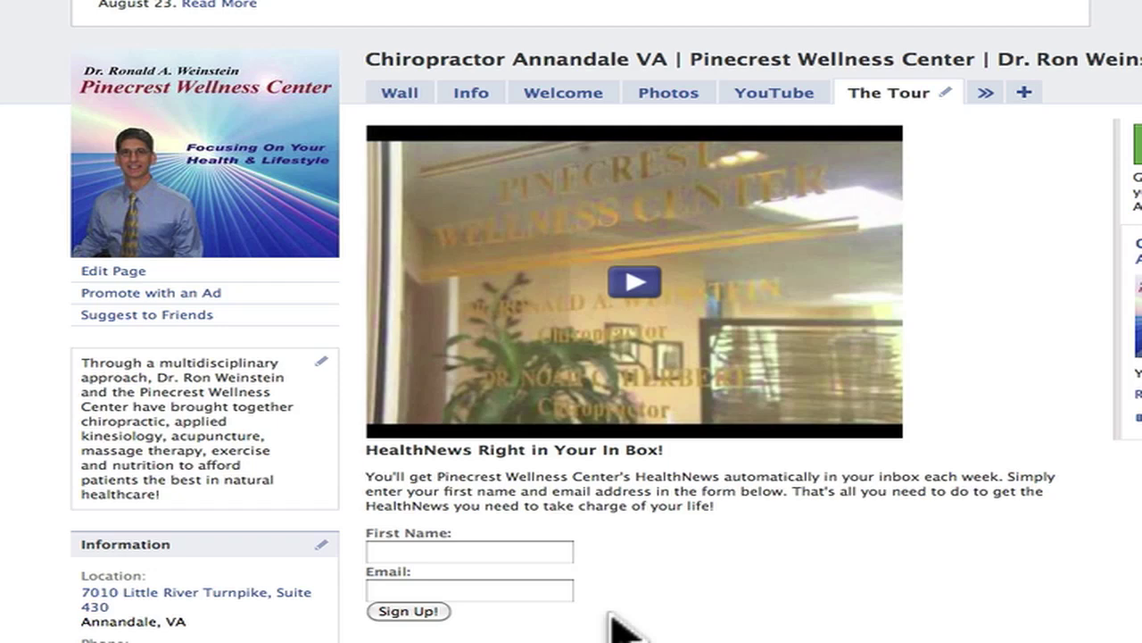
{"action": "left_click", "coordinate": [633, 284]}
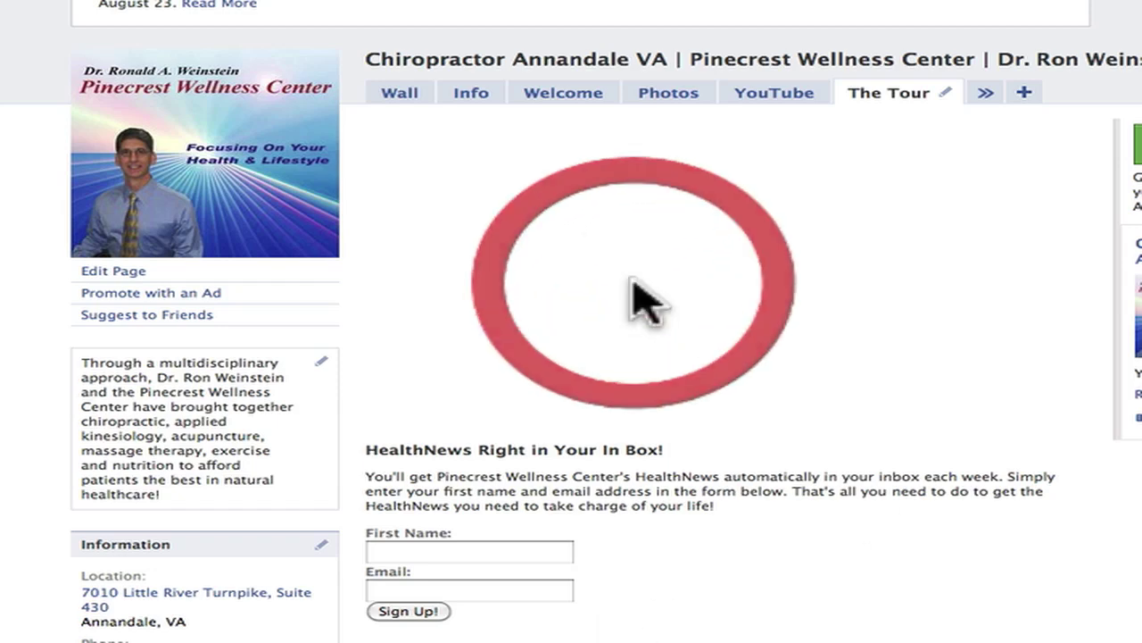